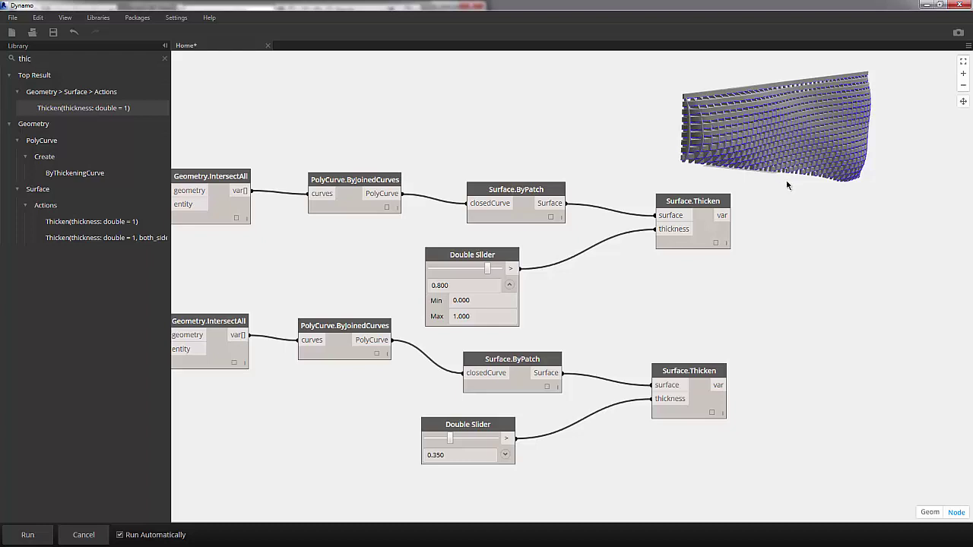
# Add a List.Create node to the right of the two Surface.Thicken nodes, vertically between them.
pyautogui.click(703, 229)
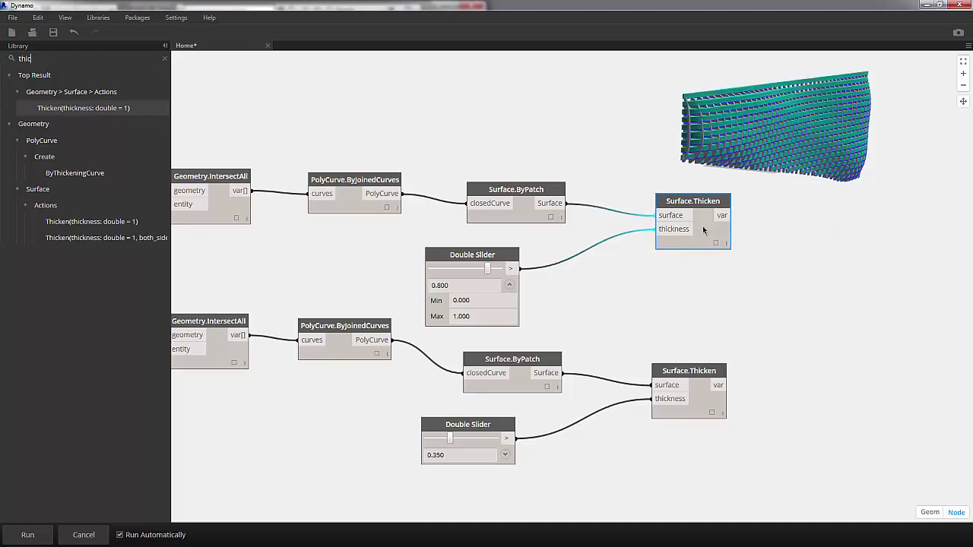
pyautogui.click(708, 402)
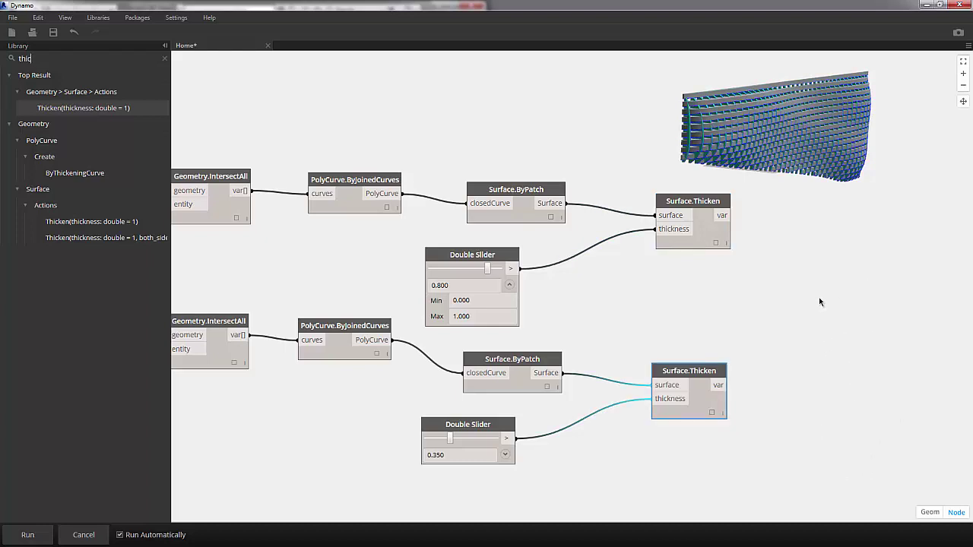
pyautogui.moveTo(765, 293); pyautogui.dragTo(637, 308, button='middle')
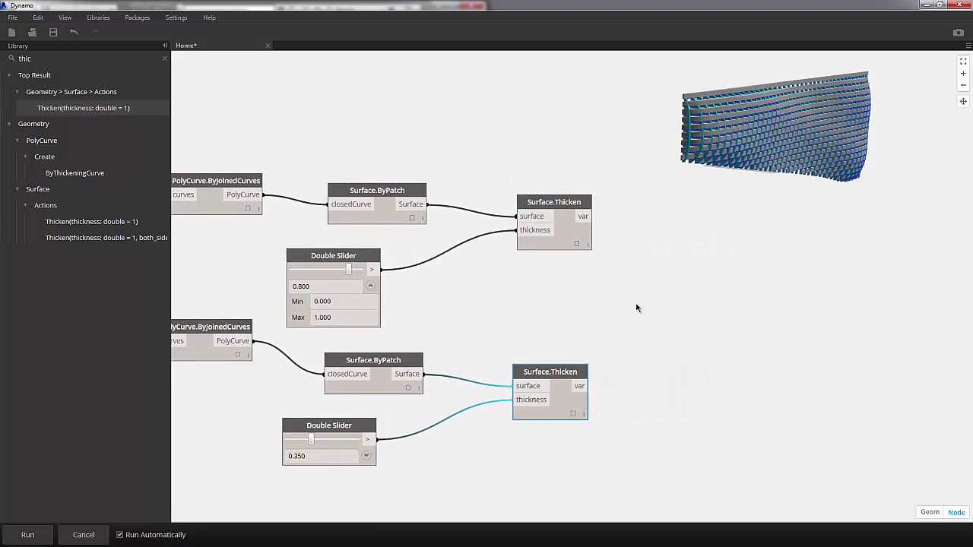
pyautogui.click(164, 59)
pyautogui.click(106, 59)
pyautogui.write('creat')
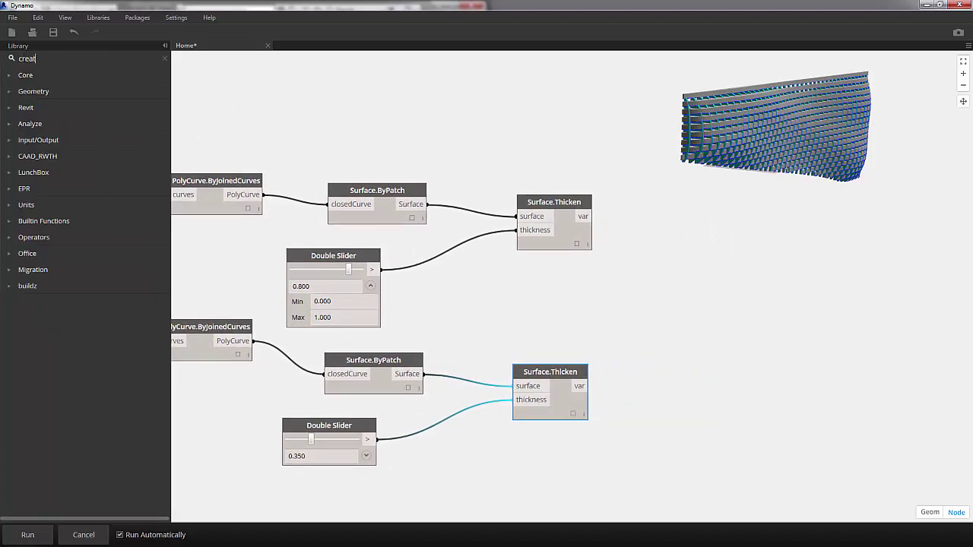
pyautogui.write('e list')
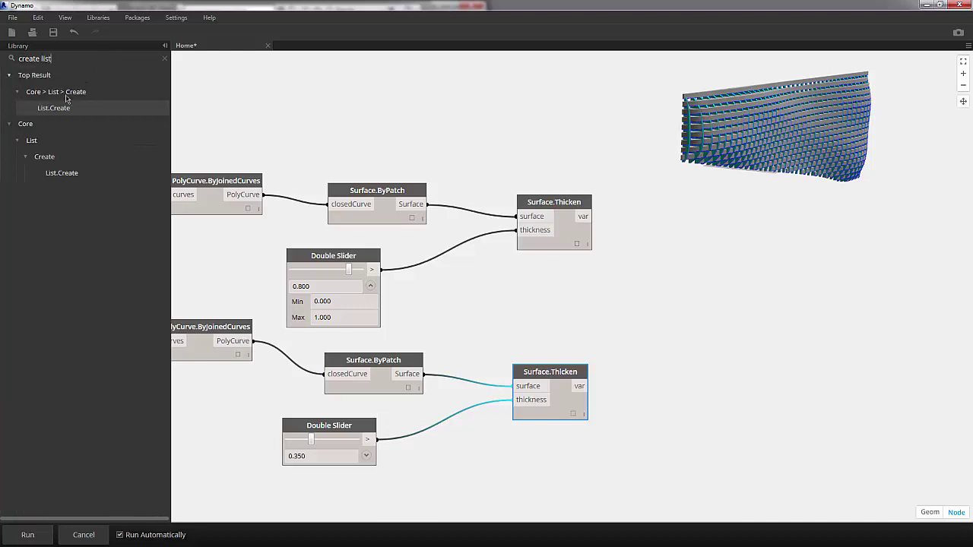
pyautogui.click(53, 107)
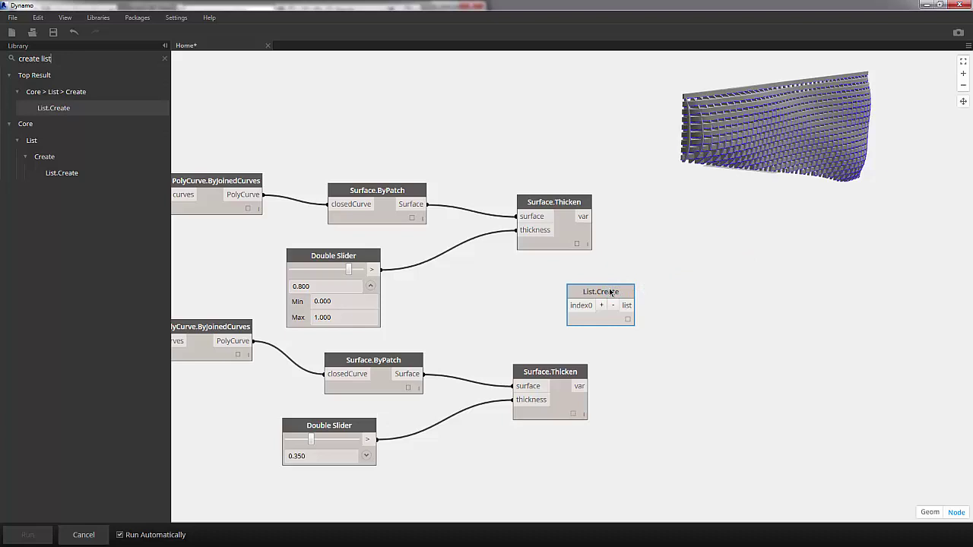
pyautogui.moveTo(596, 296); pyautogui.dragTo(725, 260)
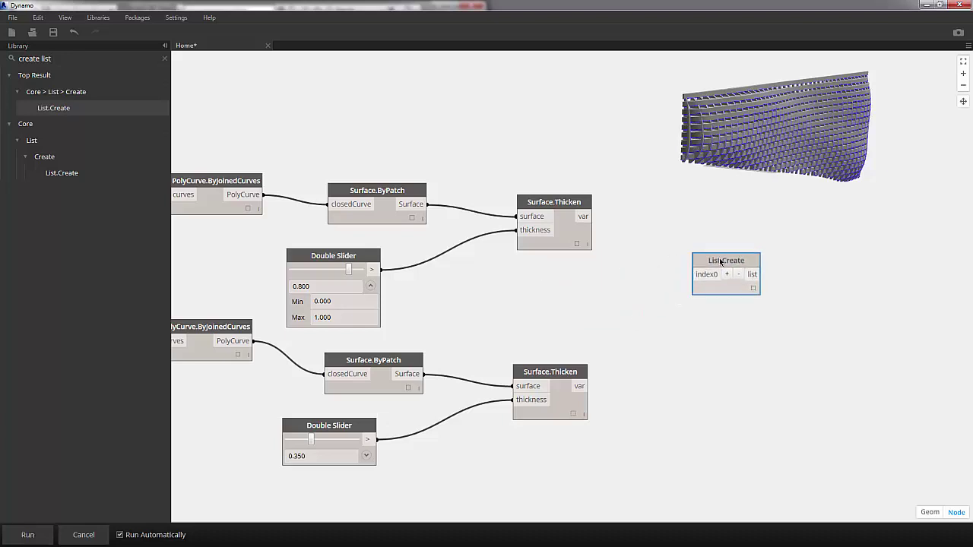
# Add a second input to List.Create and connect the upper Surface.Thicken to index0 and the lower one to index1.
pyautogui.click(729, 275)
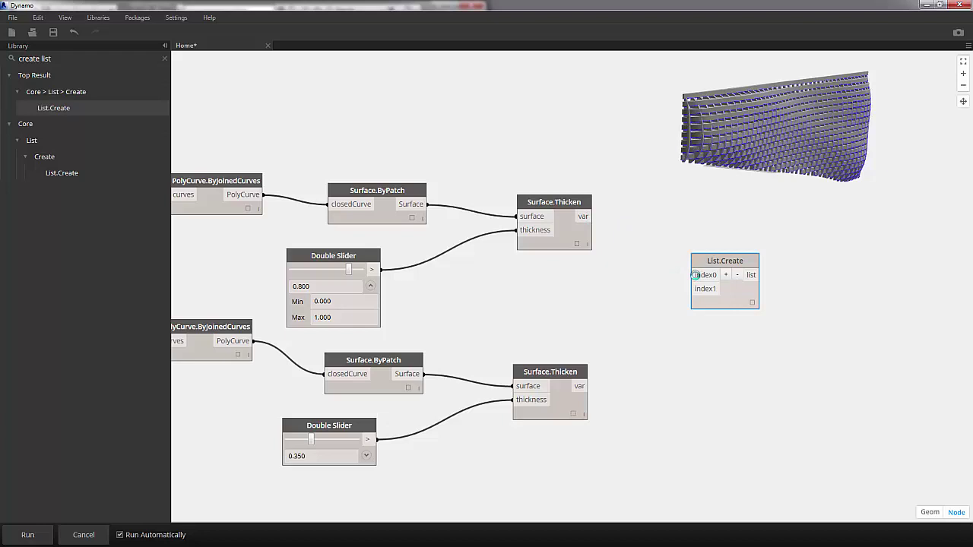
pyautogui.click(694, 275)
pyautogui.click(583, 217)
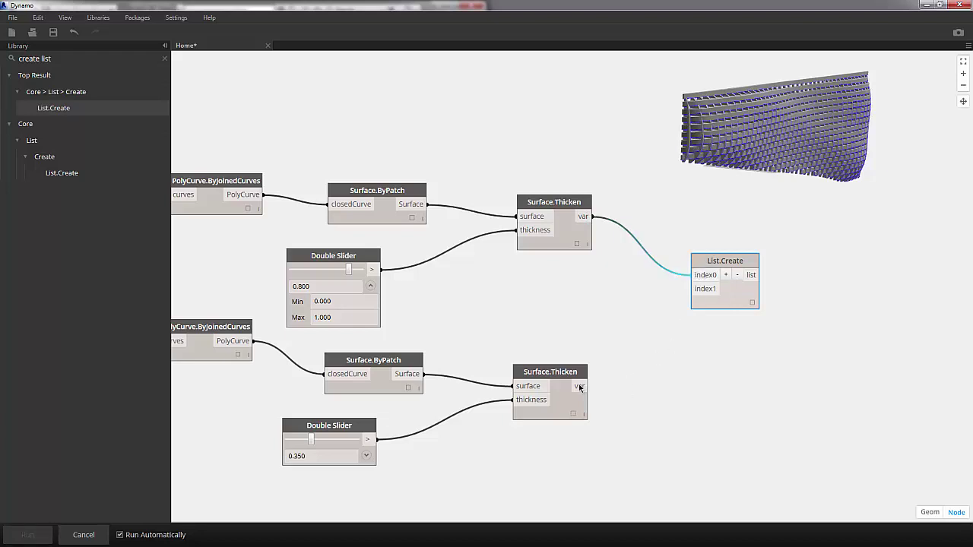
pyautogui.click(698, 289)
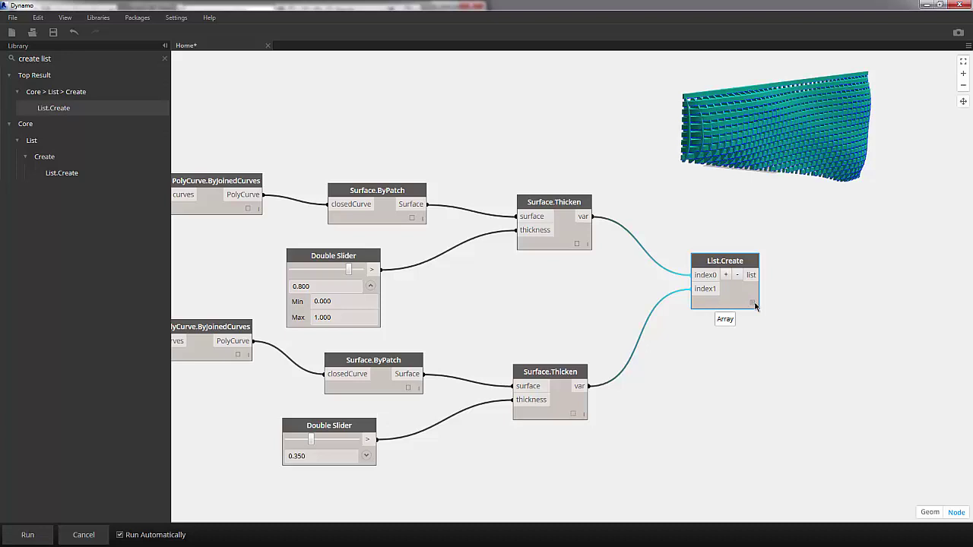
# Examine the output preview of the List.Create node and close it again.
pyautogui.moveTo(754, 321)
pyautogui.moveTo(761, 327)
pyautogui.mouseDown()
pyautogui.moveTo(758, 437)
pyautogui.moveTo(763, 318)
pyautogui.mouseUp()
pyautogui.click(790, 259)
pyautogui.click(753, 304)
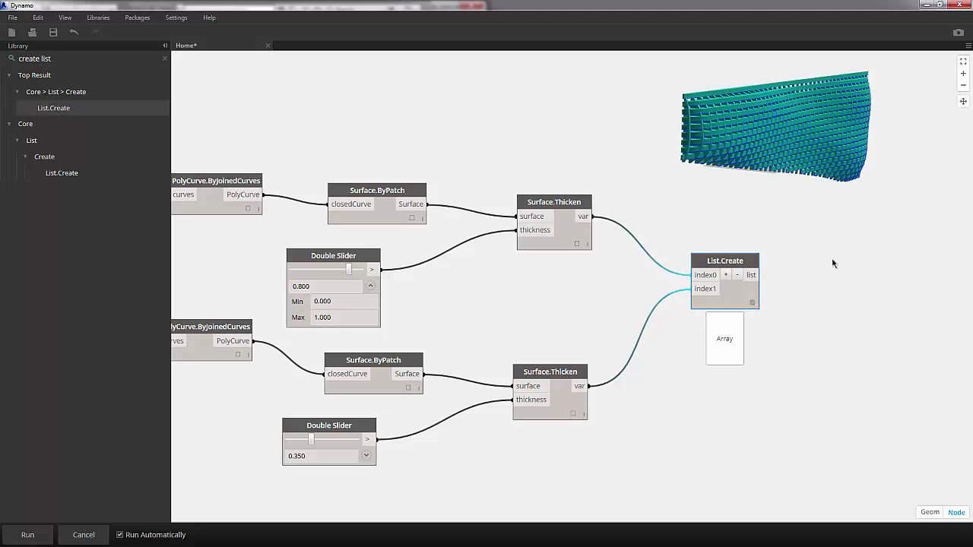
# Add the built-in Flatten node to the right of List.Create.
pyautogui.moveTo(838, 243); pyautogui.dragTo(729, 260, button='middle')
pyautogui.click(744, 279)
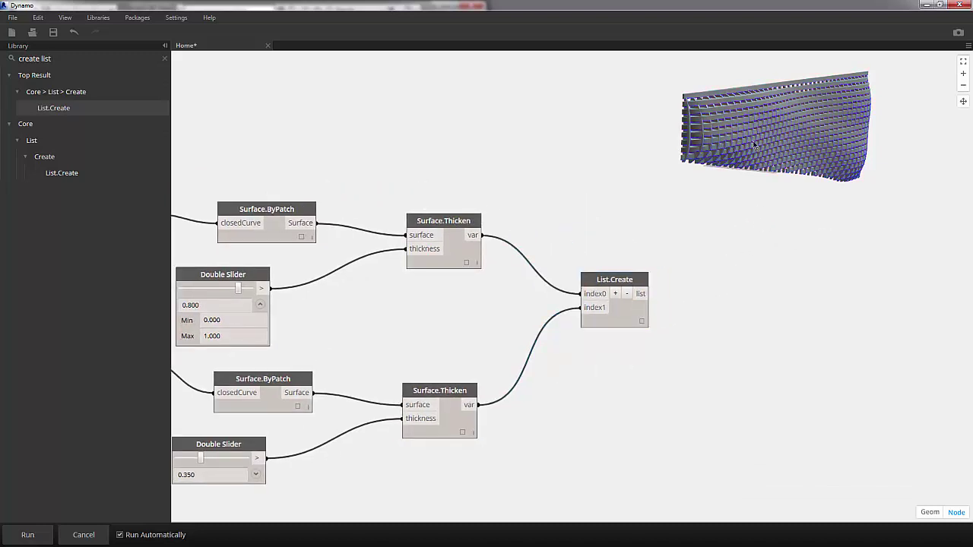
pyautogui.hotkey('ctrl', 'a')
pyautogui.press('BackSpace')
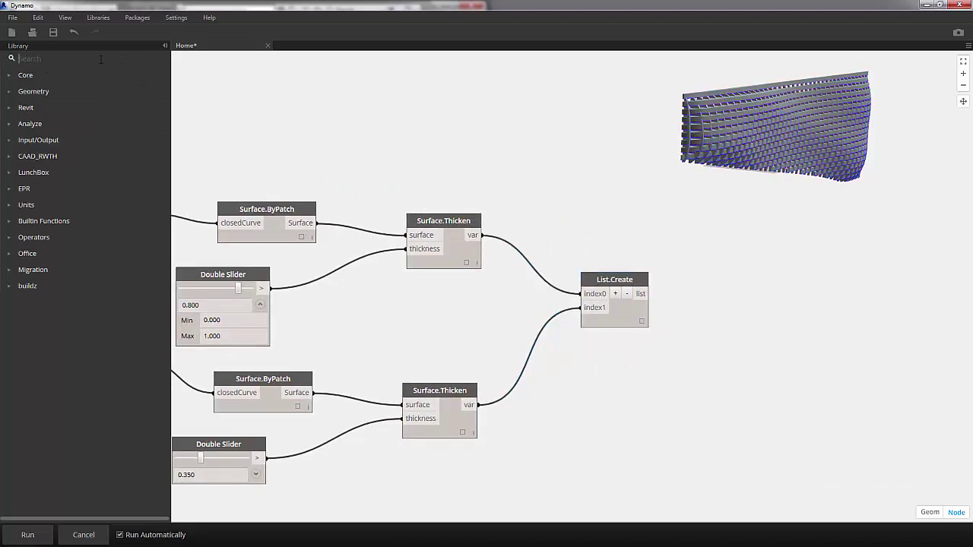
pyautogui.write('flatt')
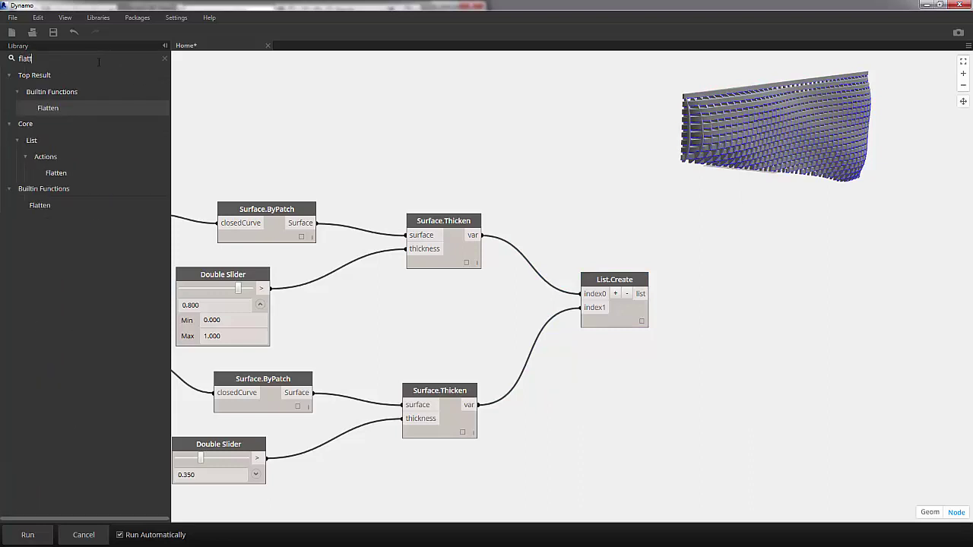
pyautogui.write('e')
pyautogui.click(49, 110)
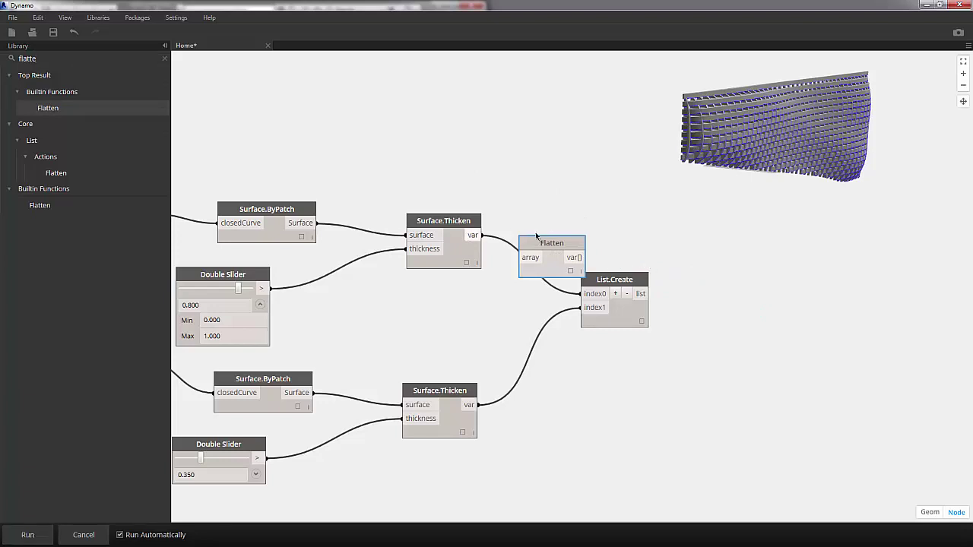
pyautogui.moveTo(538, 242); pyautogui.dragTo(716, 292)
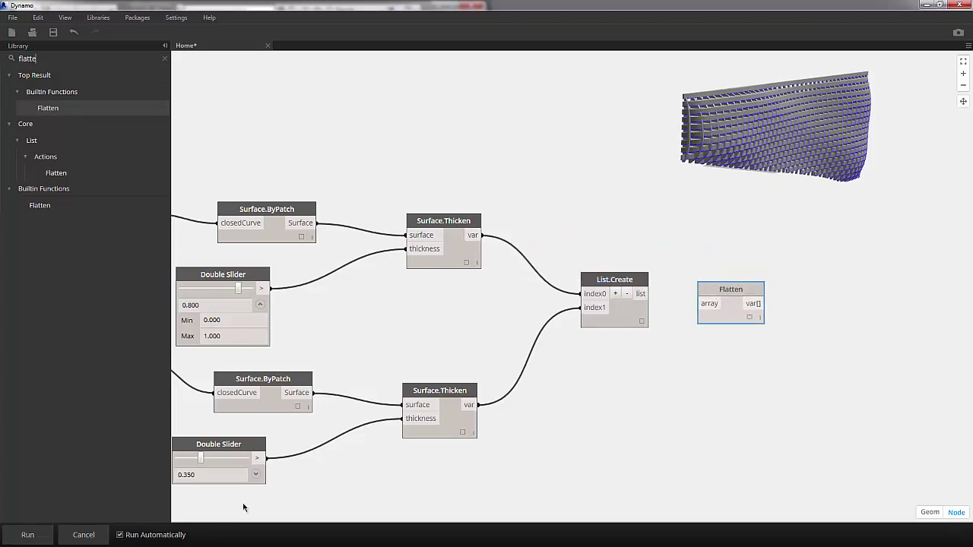
# Turn off automatic running and connect the list output of List.Create to the array input of Flatten.
pyautogui.click(119, 535)
pyautogui.moveTo(665, 209); pyautogui.dragTo(604, 189, button='middle')
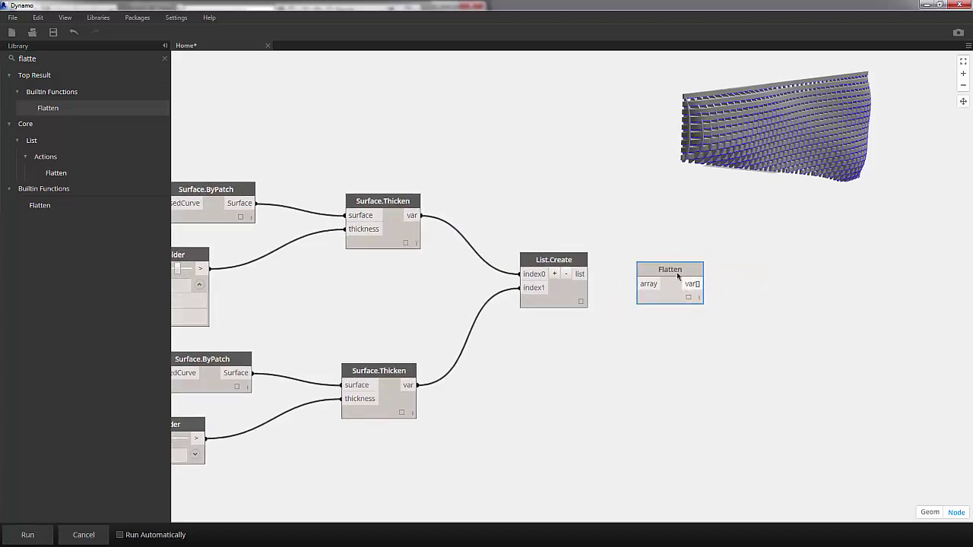
pyautogui.moveTo(676, 272); pyautogui.dragTo(665, 260)
pyautogui.click(653, 223)
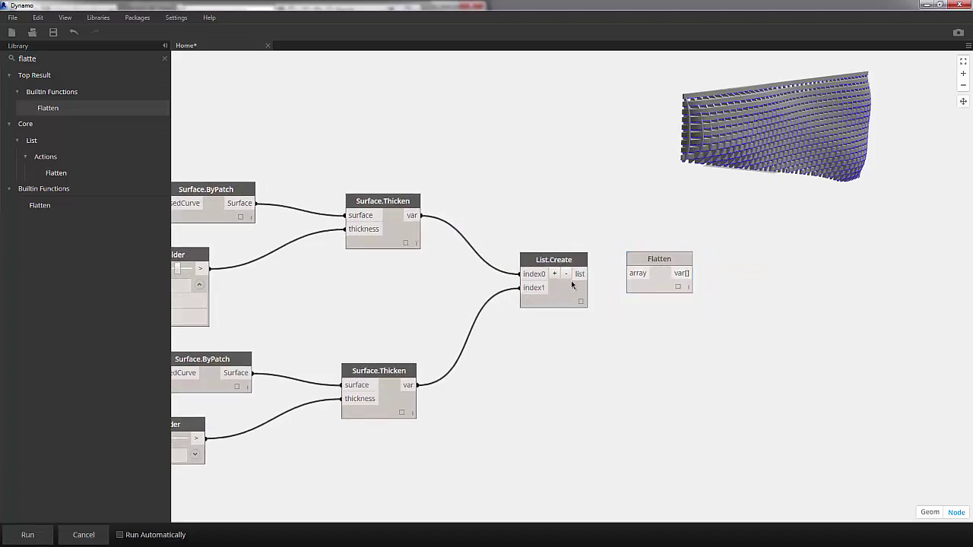
pyautogui.click(580, 275)
pyautogui.click(636, 275)
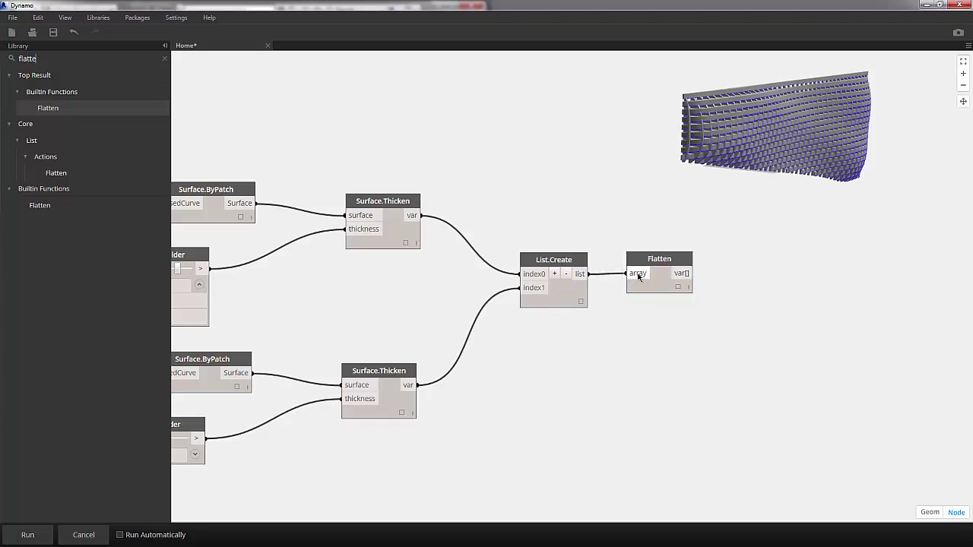
# Run the graph and inspect the list output of the Flatten node.
pyautogui.click(28, 536)
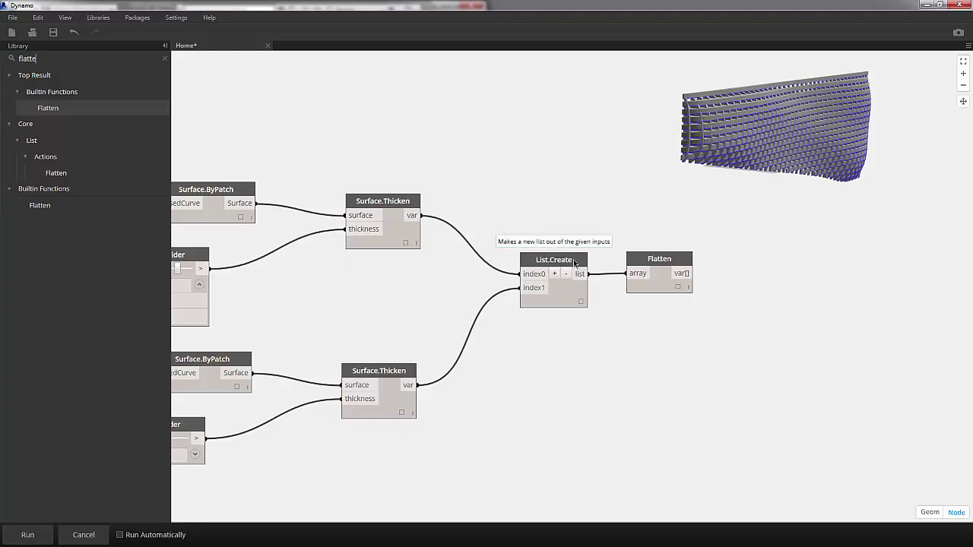
pyautogui.click(680, 290)
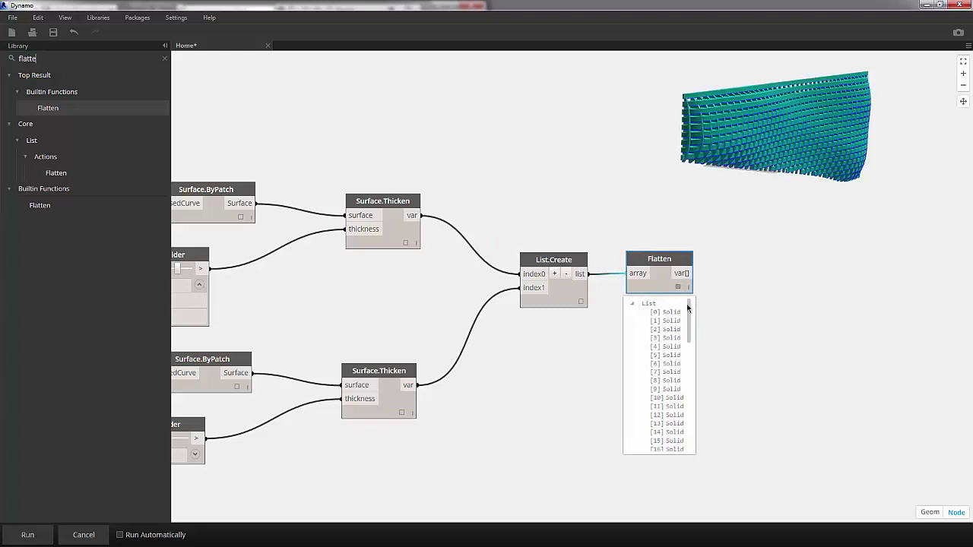
pyautogui.moveTo(690, 310); pyautogui.dragTo(719, 273)
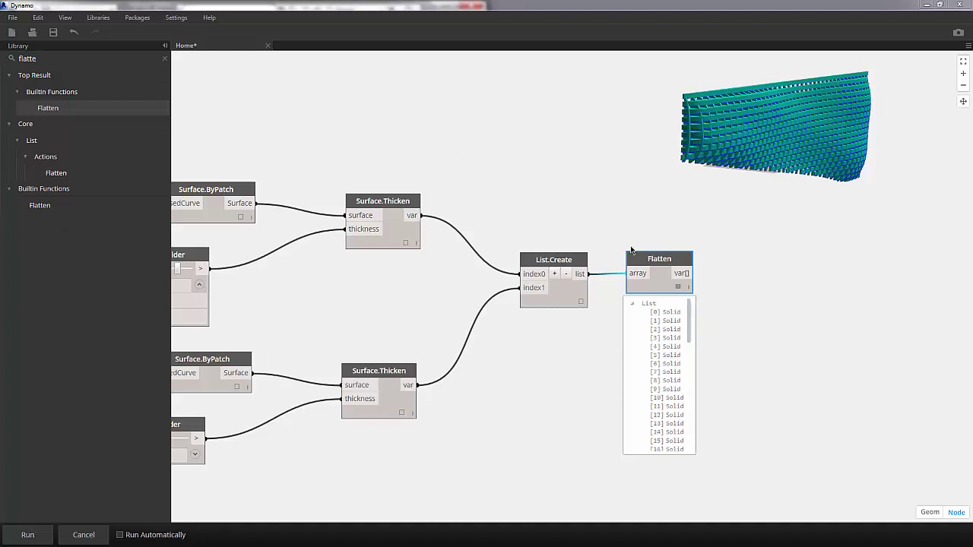
# Add an ExportToSAT(filePath: string) node to the right of Flatten and connect Flatten's var[] output to its geometry input.
pyautogui.moveTo(736, 231); pyautogui.dragTo(575, 204, button='middle')
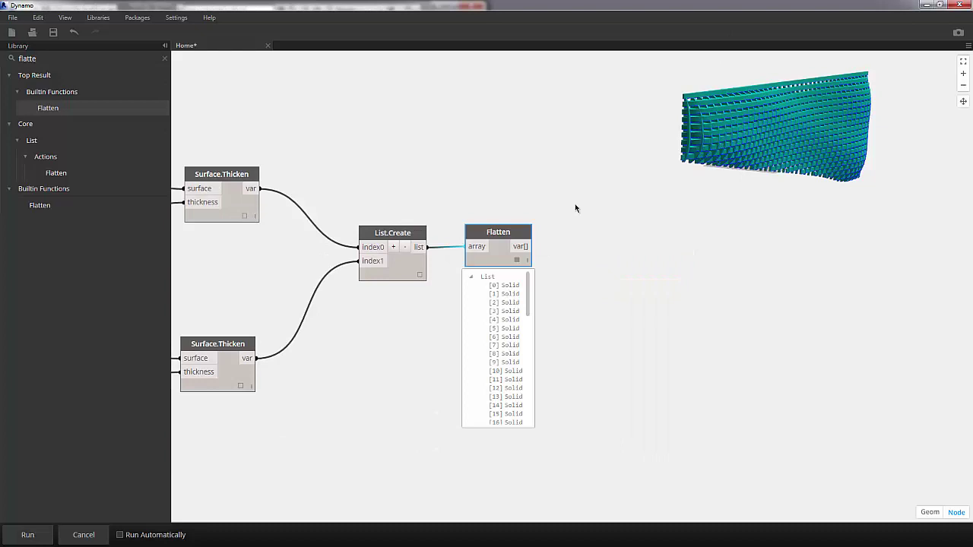
pyautogui.click(165, 58)
pyautogui.write('sat')
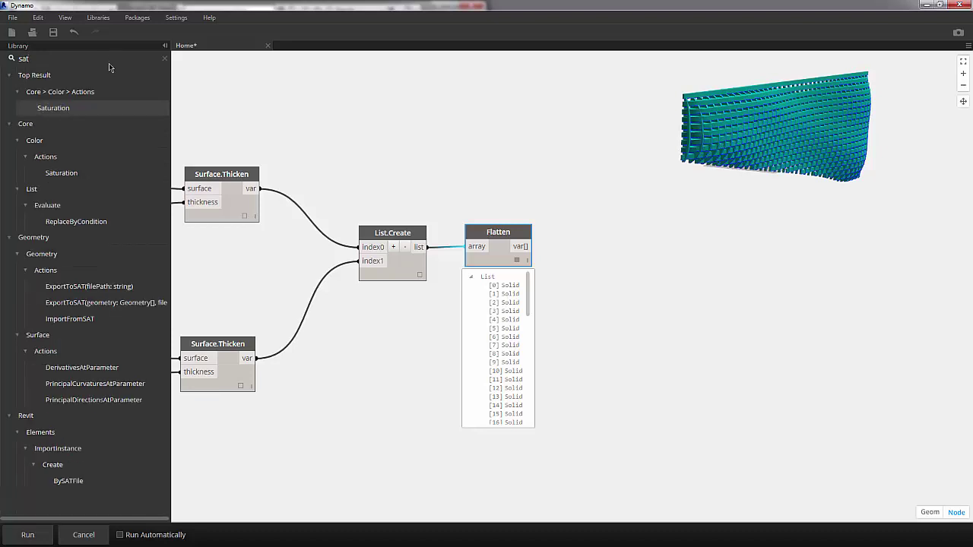
pyautogui.click(76, 288)
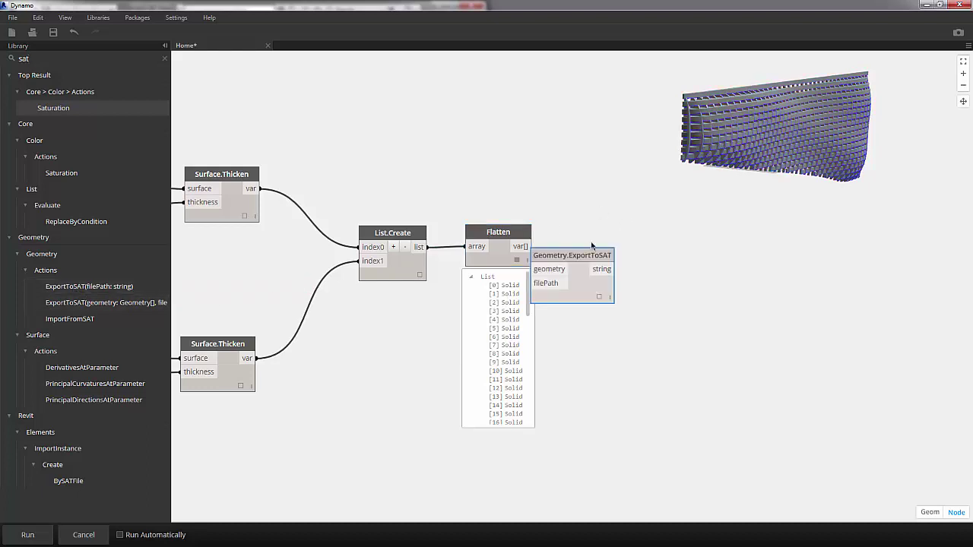
pyautogui.moveTo(592, 255); pyautogui.dragTo(722, 243)
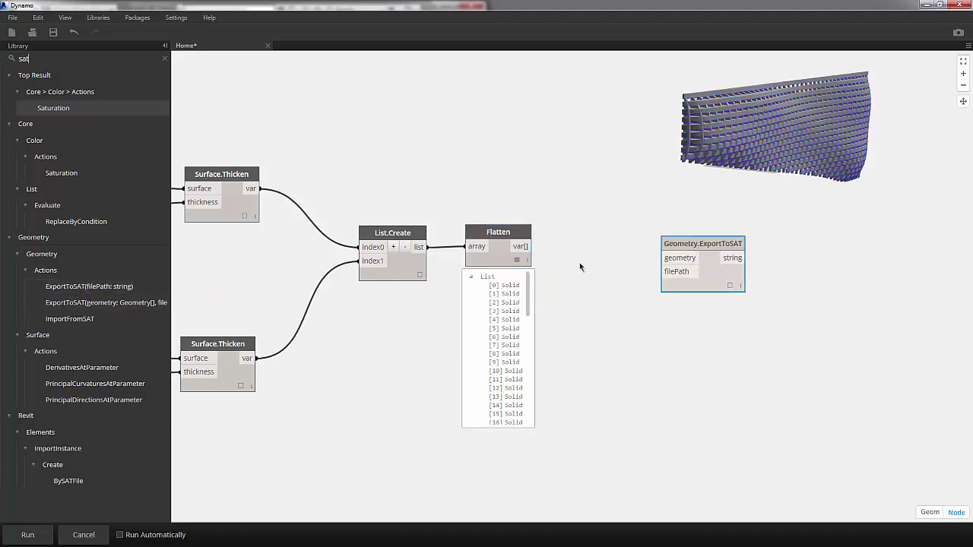
pyautogui.moveTo(525, 247); pyautogui.dragTo(669, 259)
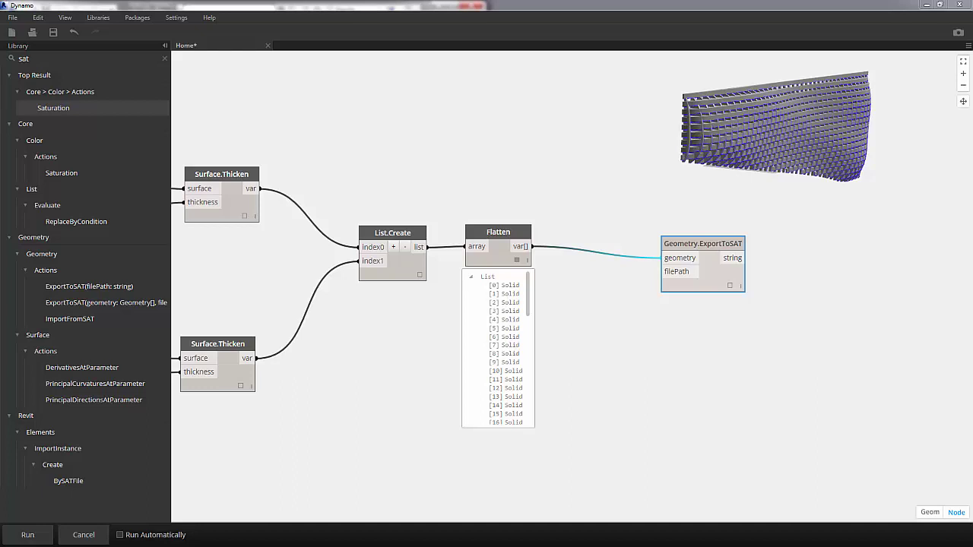
pyautogui.click(554, 286)
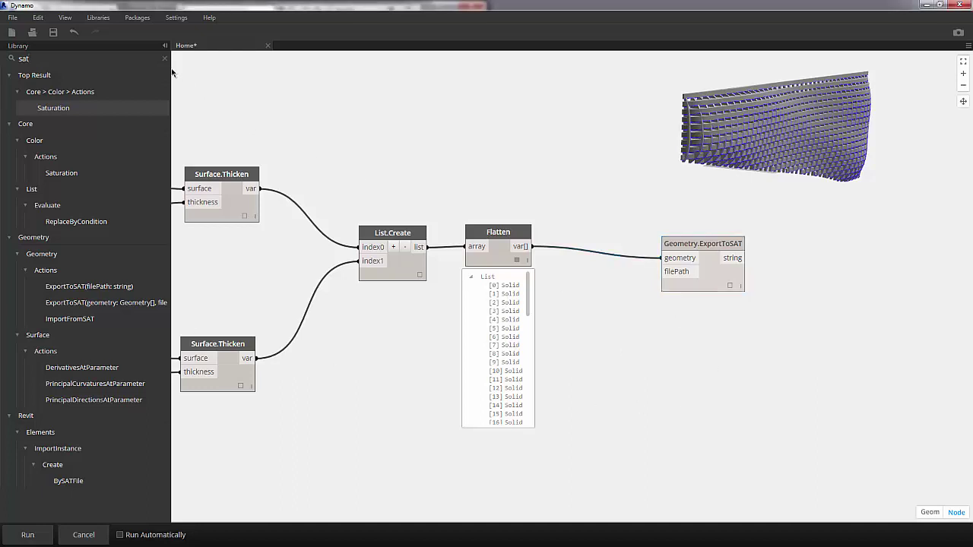
# Add a String input node containing the path of the SATexport folder on the desktop, and place it below the Flatten output wire.
pyautogui.click(165, 59)
pyautogui.write('str')
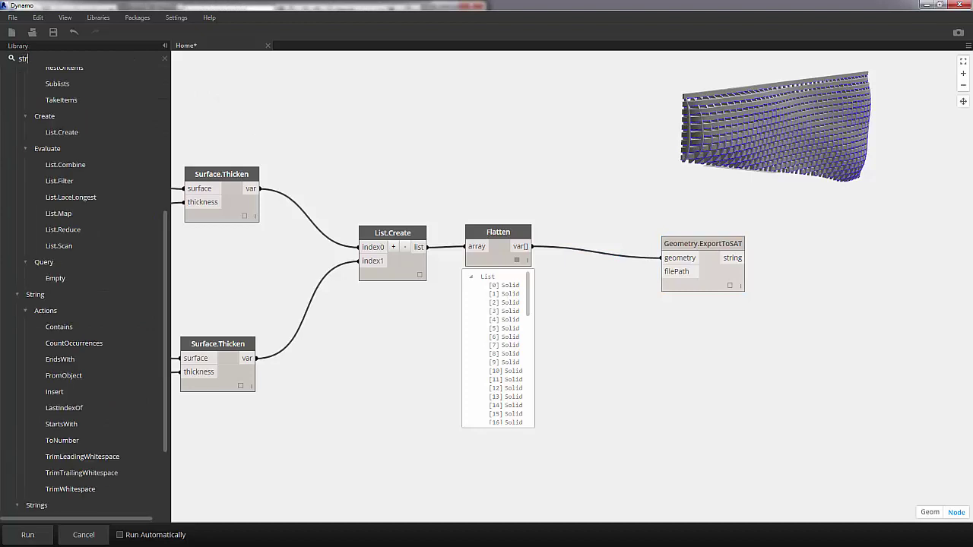
pyautogui.write('ing')
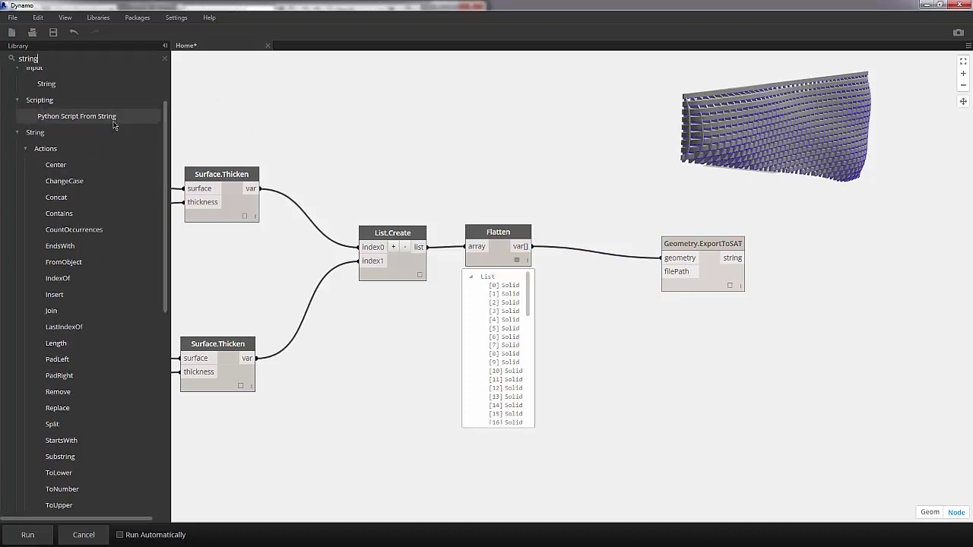
pyautogui.click(44, 111)
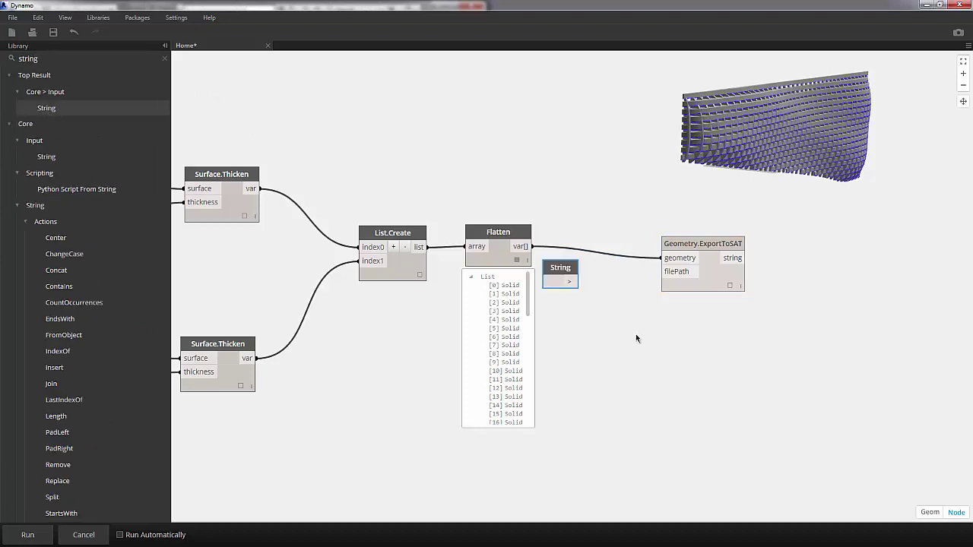
pyautogui.click(568, 281)
pyautogui.write('C:\\Users\\Erick\\Desktop\\SATexport')
pyautogui.moveTo(587, 268); pyautogui.dragTo(583, 331)
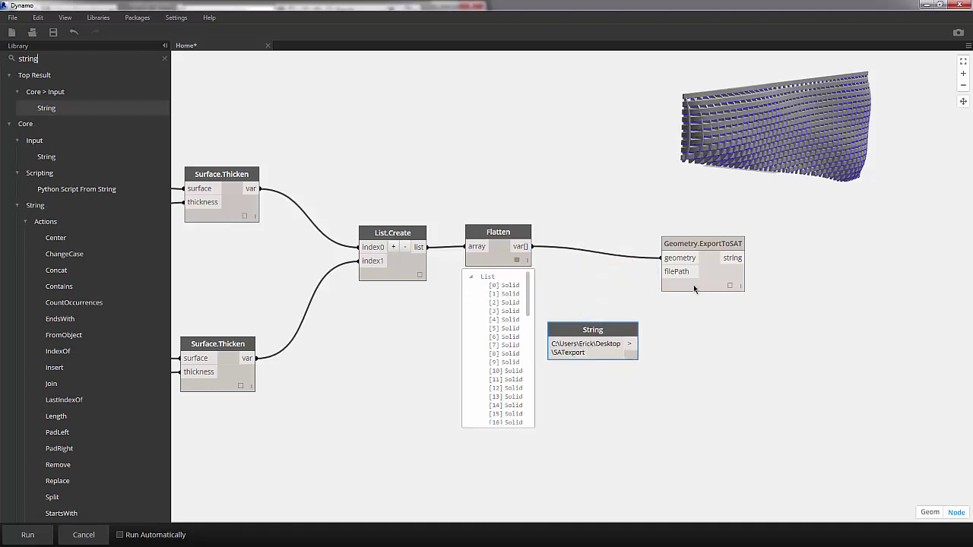
# Align the Geometry.ExportToSAT node horizontally with Flatten and append \Waffle to the SATexport folder path in the String node.
pyautogui.moveTo(693, 285); pyautogui.dragTo(725, 273)
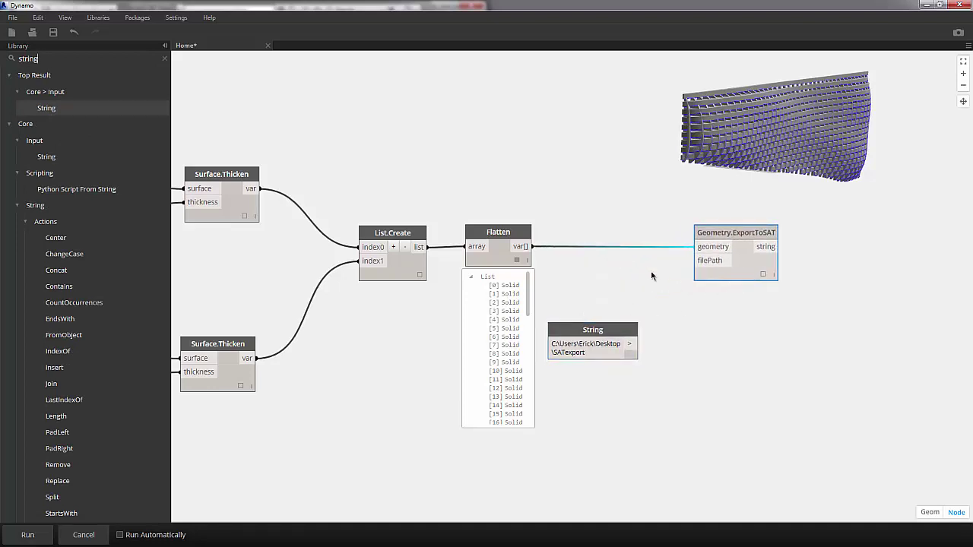
pyautogui.click(597, 352)
pyautogui.click(596, 352)
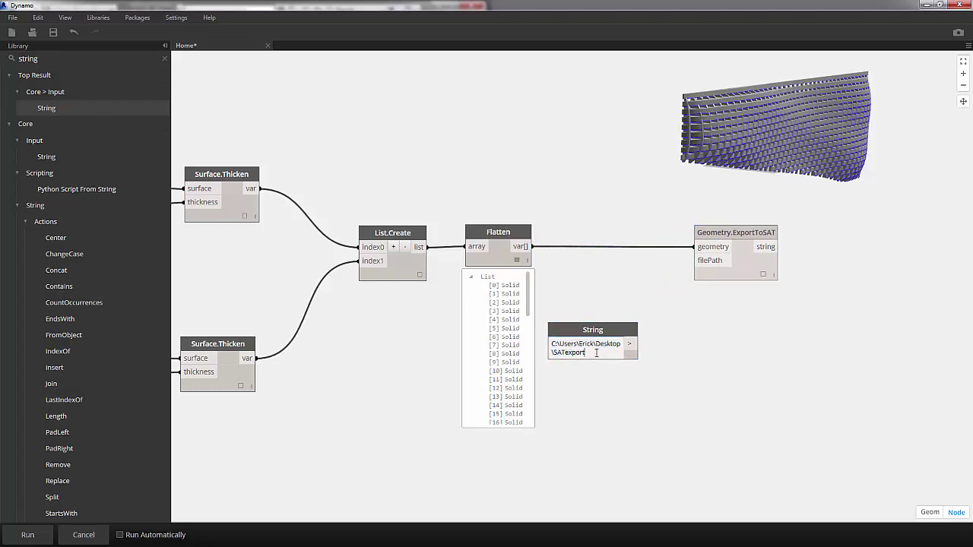
pyautogui.write('\\')
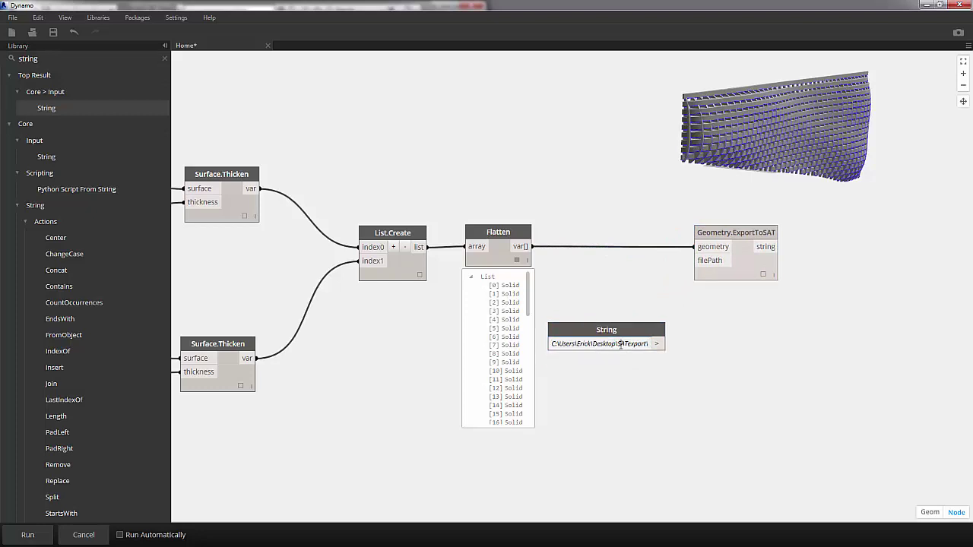
pyautogui.moveTo(621, 345); pyautogui.dragTo(631, 343)
pyautogui.click(648, 345)
pyautogui.write('\\Woffle')
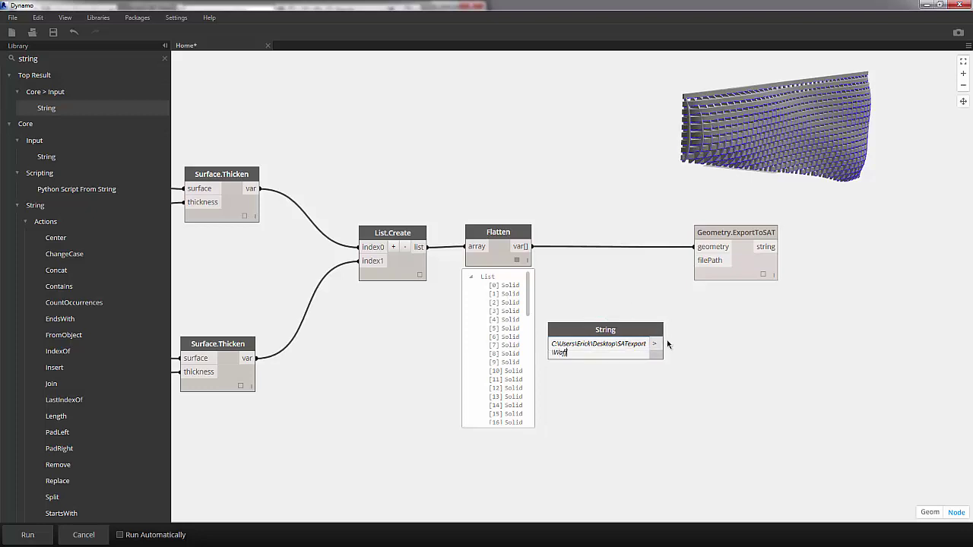
pyautogui.click(615, 292)
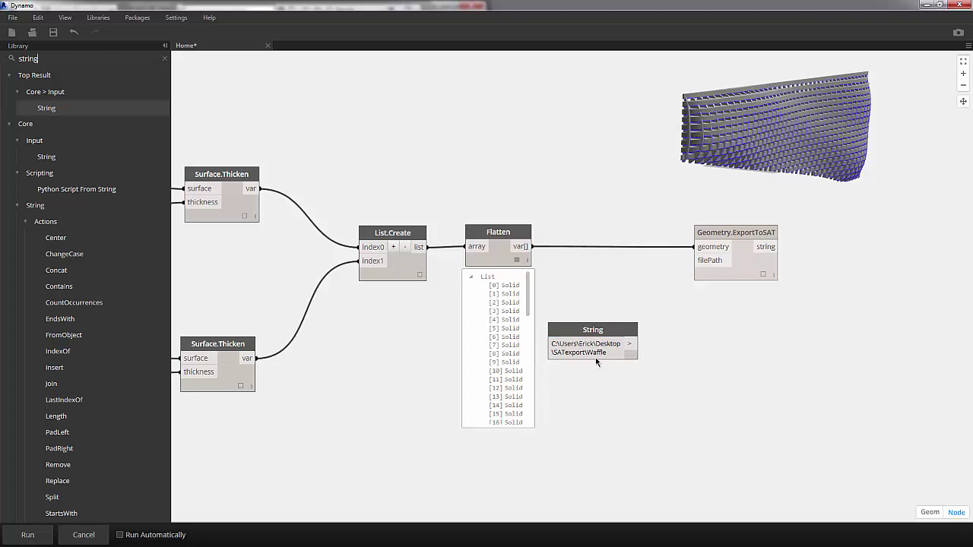
# Connect the String node to the filePath input of Geometry.ExportToSAT, and run the graph to export the SAT file, previewing the node's output.
pyautogui.moveTo(630, 344); pyautogui.dragTo(698, 260)
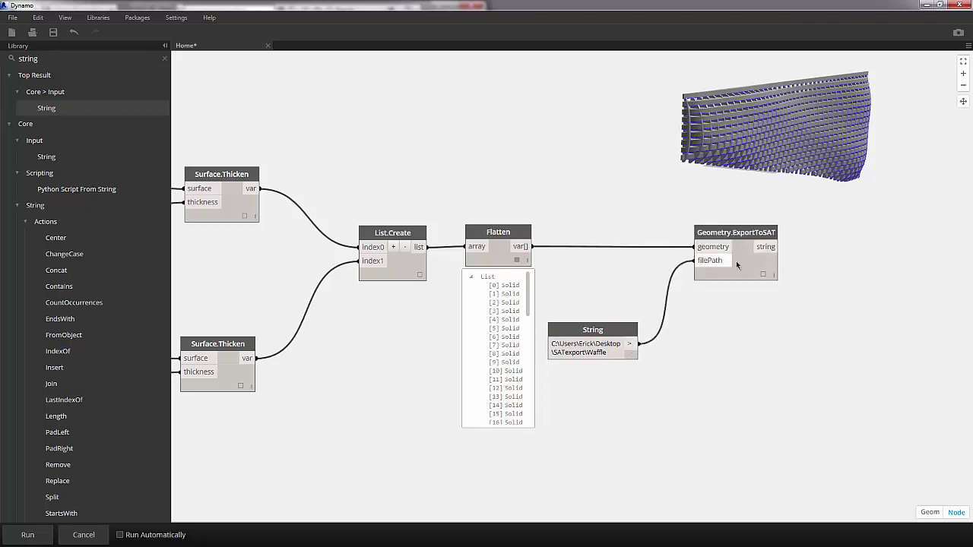
pyautogui.click(28, 535)
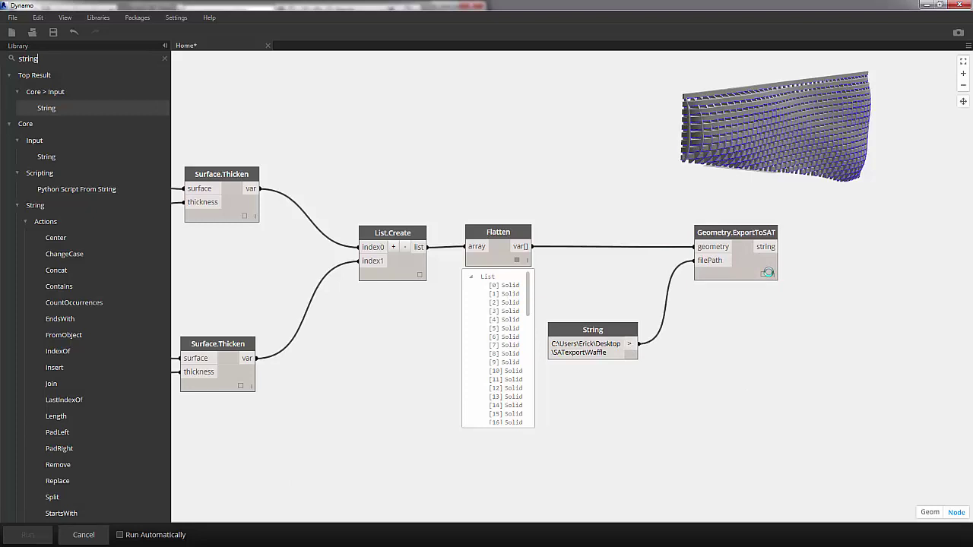
pyautogui.click(762, 276)
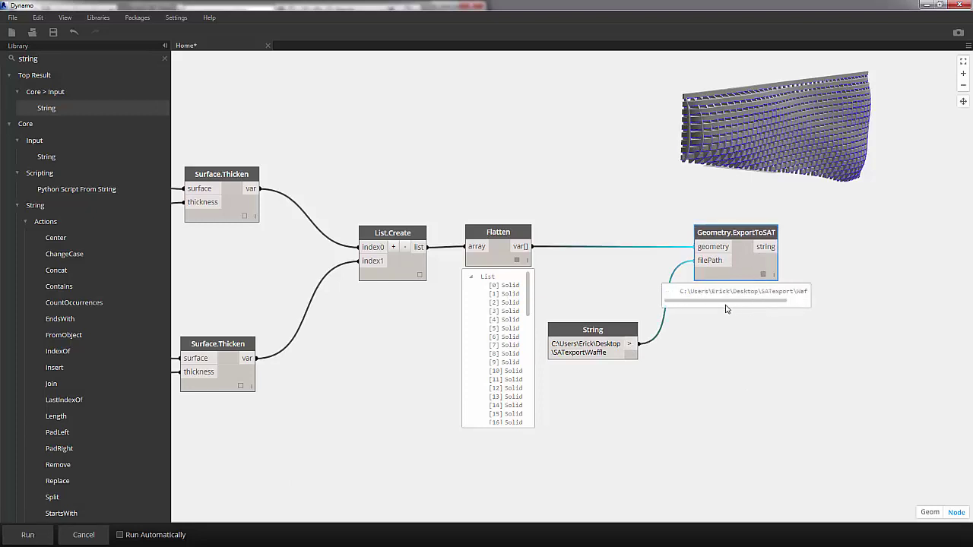
pyautogui.moveTo(0, 319); pyautogui.dragTo(596, 0)
pyautogui.click(162, 68)
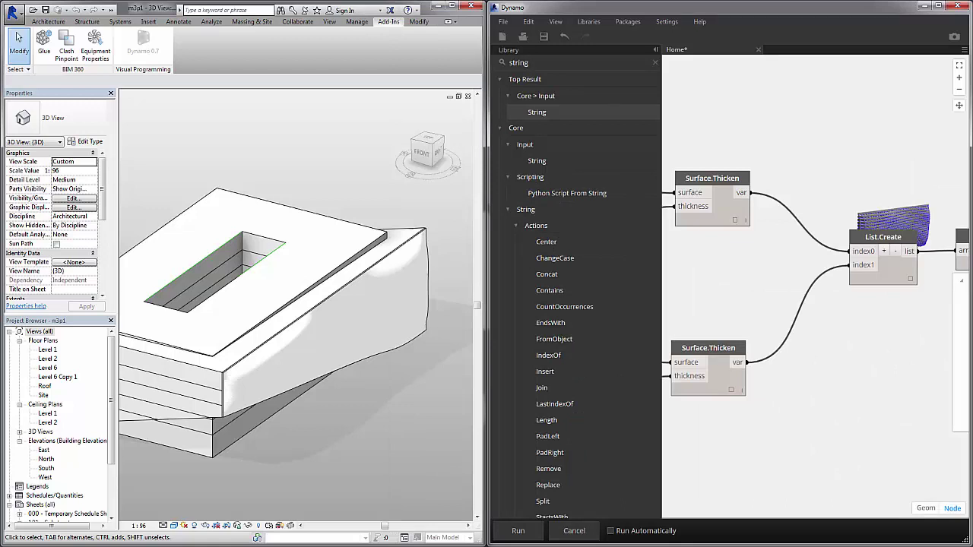
# Delete the Geometry.ExportToSAT node and the String node holding its file path.
pyautogui.moveTo(790, 205); pyautogui.dragTo(606, 252, button='middle')
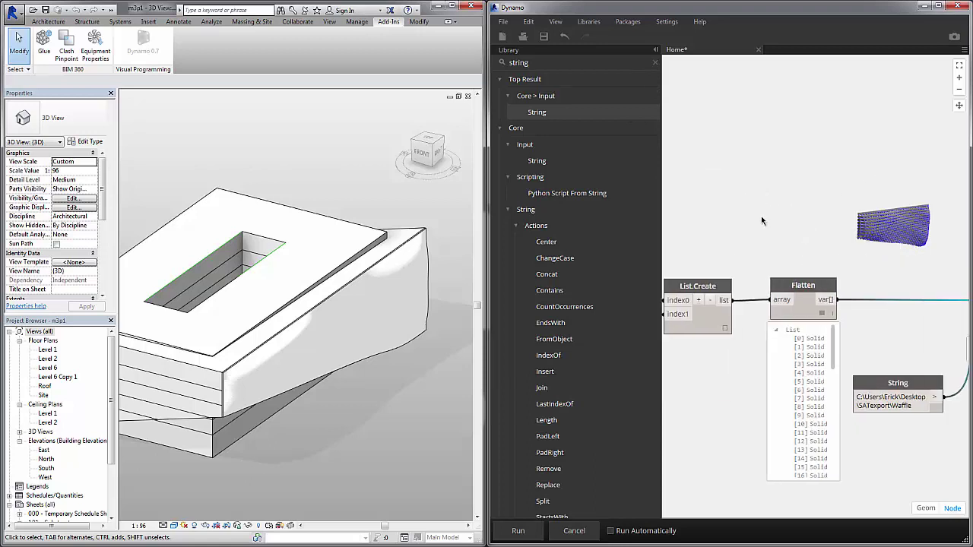
pyautogui.scroll(-3, 760, 215)
pyautogui.scroll(3, 910, 260)
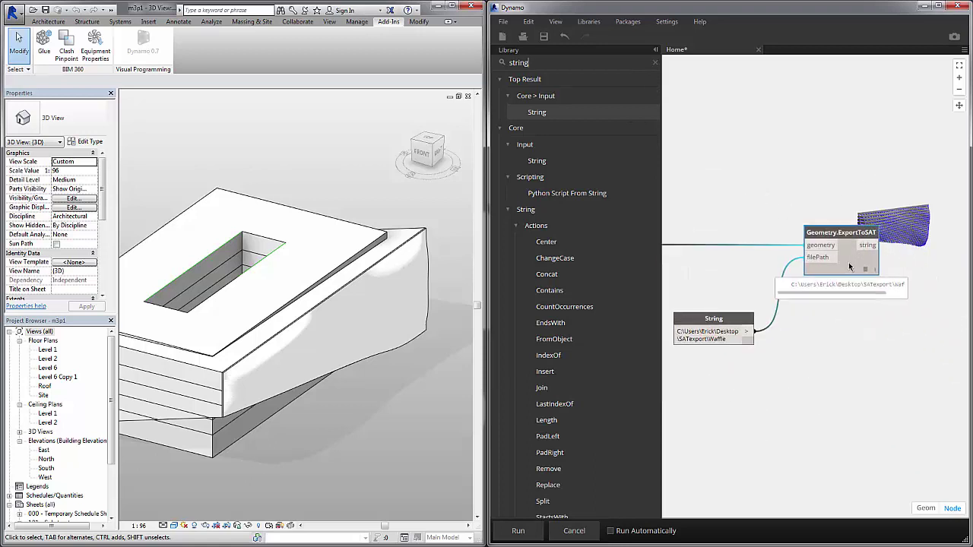
pyautogui.moveTo(849, 266); pyautogui.dragTo(865, 262)
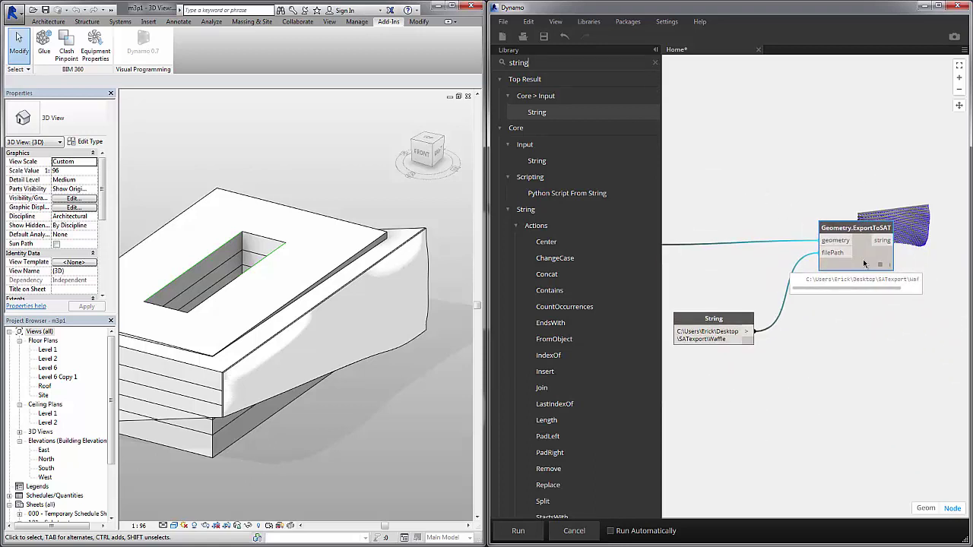
pyautogui.press('Delete')
pyautogui.click(726, 320)
pyautogui.press('Delete')
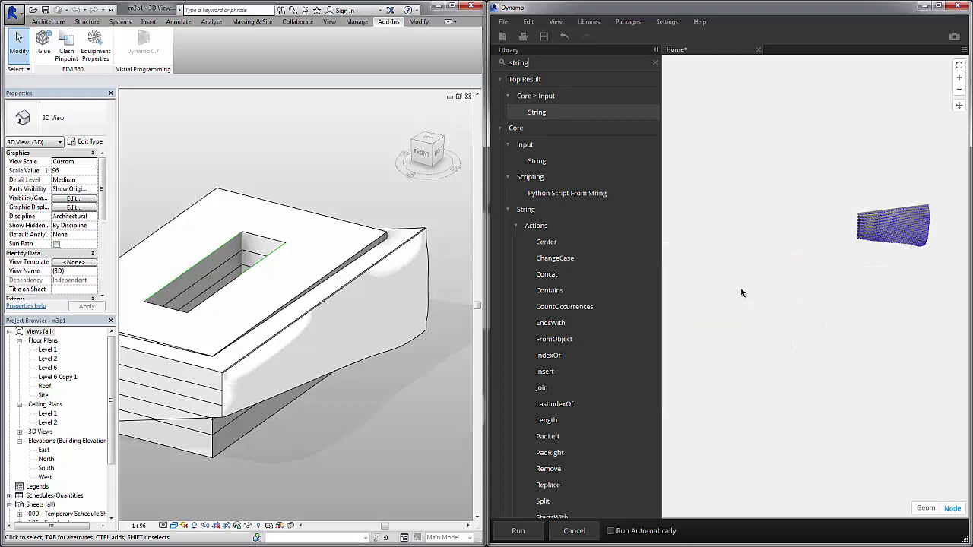
# Switch to Revit and temporarily hide the curved mass on the building's long side in the 3D view.
pyautogui.moveTo(720, 288); pyautogui.dragTo(853, 284, button='middle')
pyautogui.scroll(3, 786, 264)
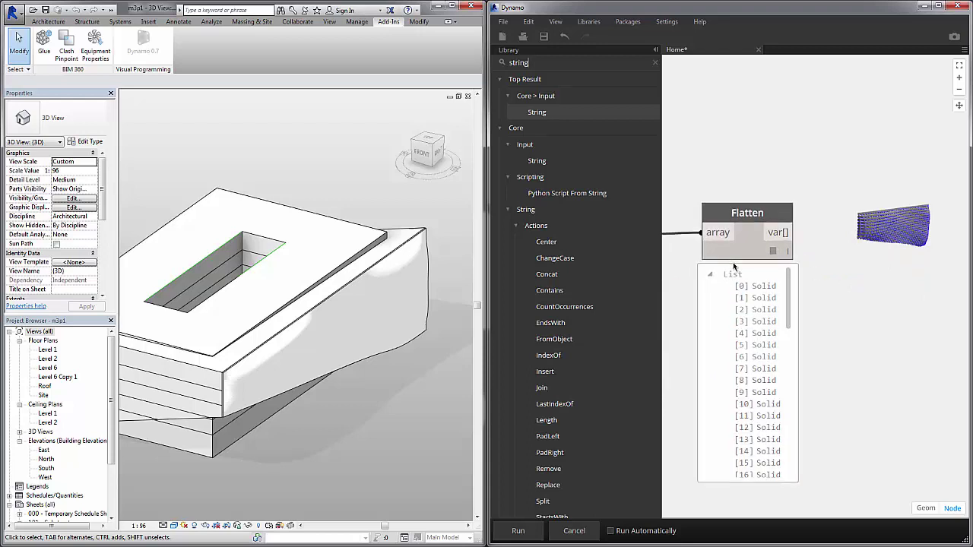
pyautogui.moveTo(734, 265); pyautogui.dragTo(813, 257, button='middle')
pyautogui.scroll(-1, 814, 258)
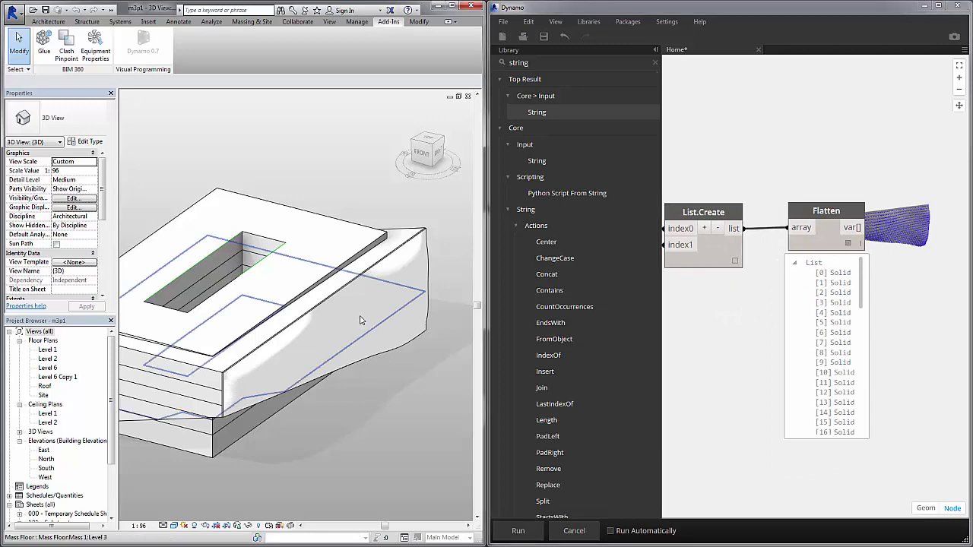
pyautogui.click(345, 288)
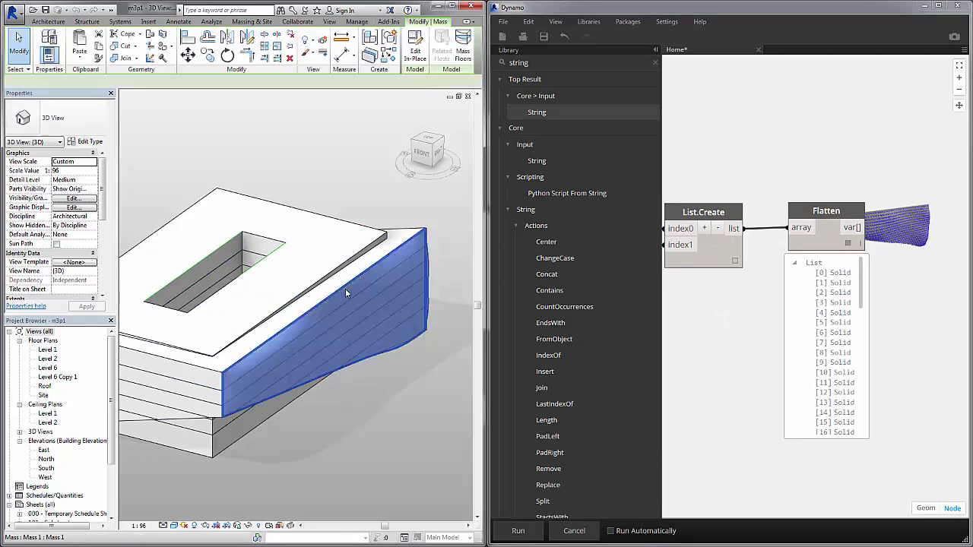
pyautogui.click(247, 526)
pyautogui.click(277, 503)
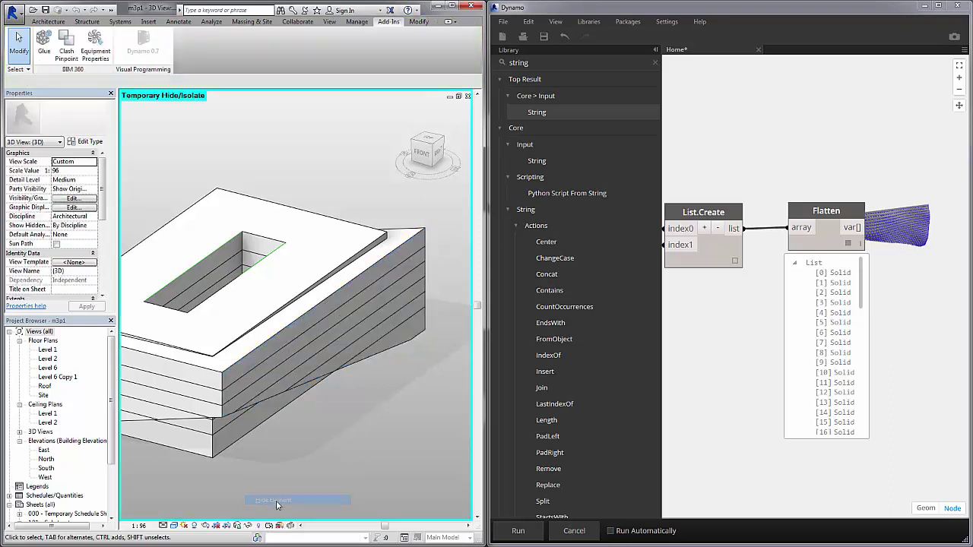
# In Dynamo, add an ImportInstance.ByGeometries node to the right of Flatten and connect Flatten's var[] output to its geometries input.
pyautogui.click(532, 62)
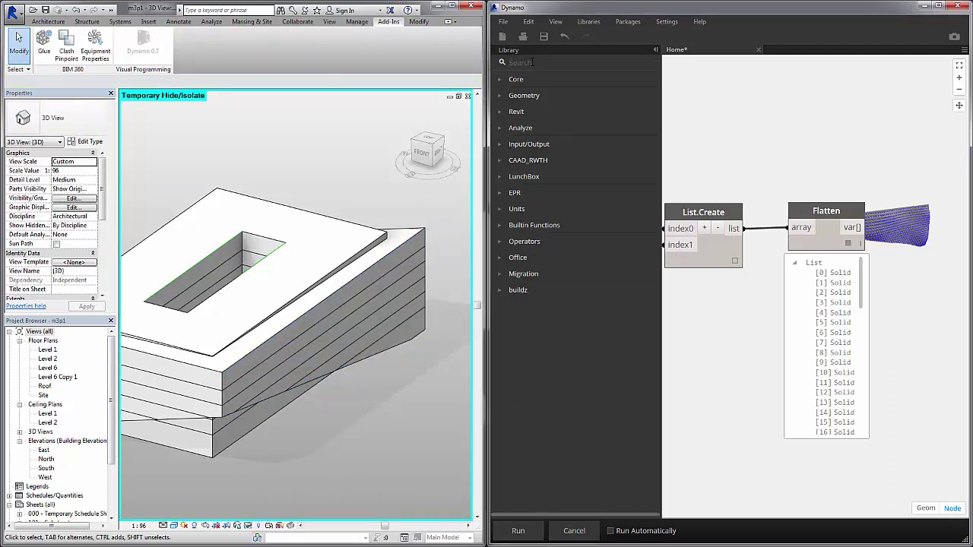
pyautogui.write('import')
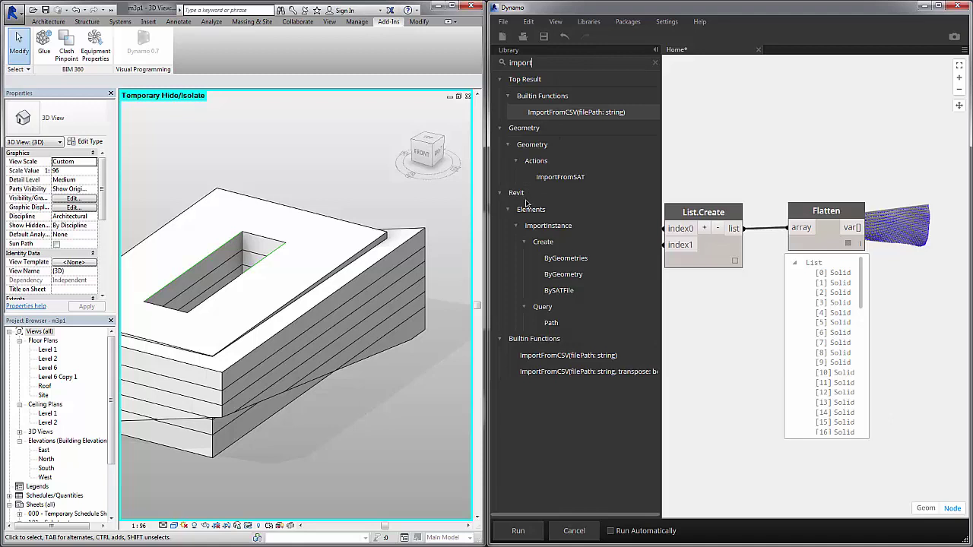
pyautogui.moveTo(569, 263)
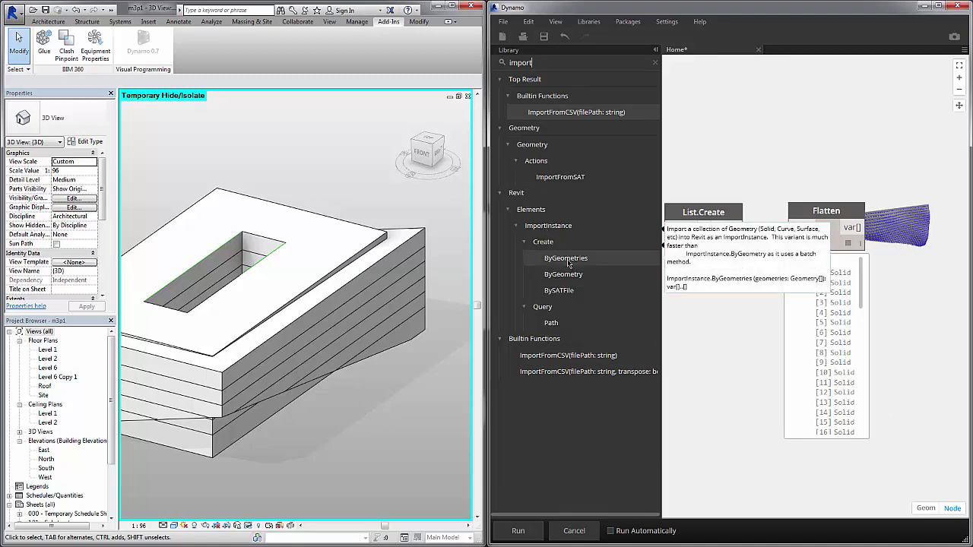
pyautogui.moveTo(568, 263); pyautogui.dragTo(818, 278)
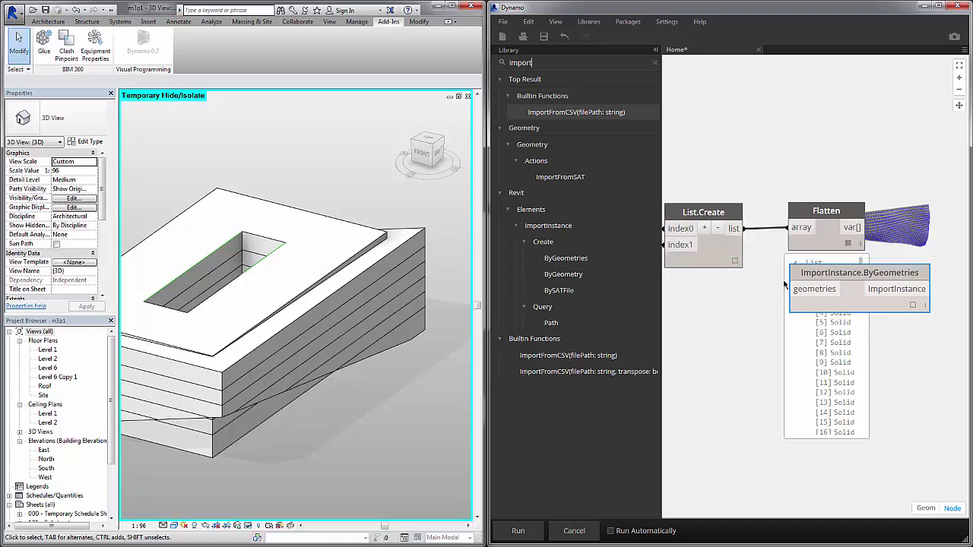
pyautogui.scroll(-3, 820, 297)
pyautogui.moveTo(842, 297); pyautogui.dragTo(860, 258)
pyautogui.scroll(2, 859, 259)
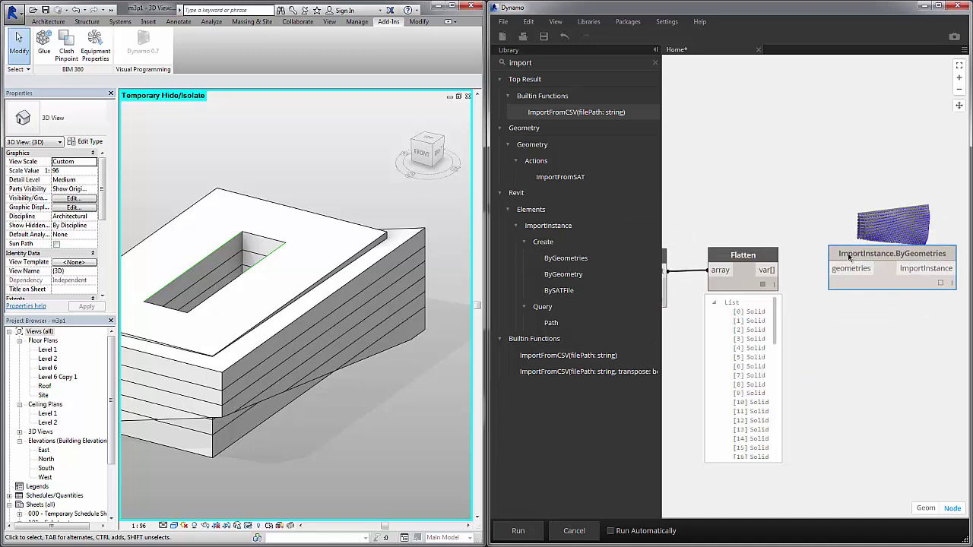
pyautogui.click(769, 270)
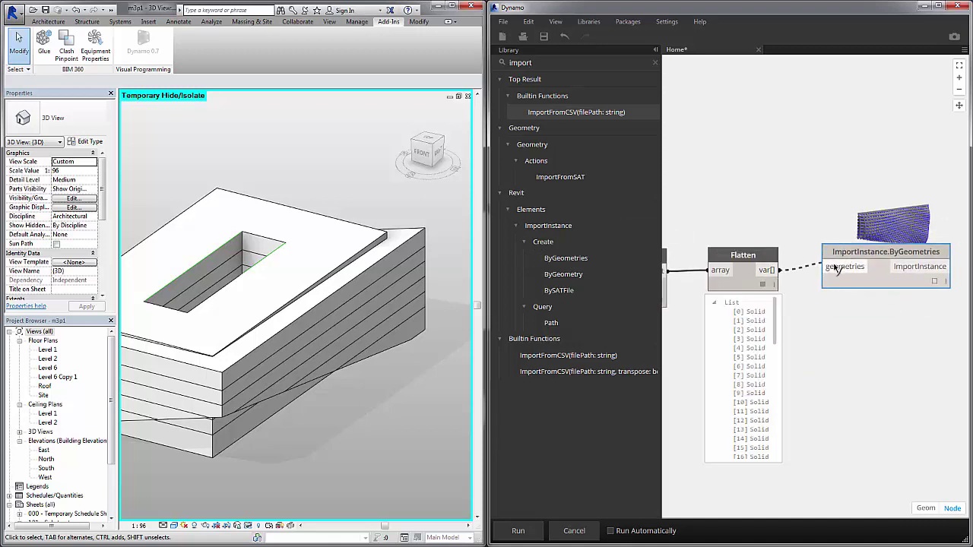
pyautogui.click(833, 268)
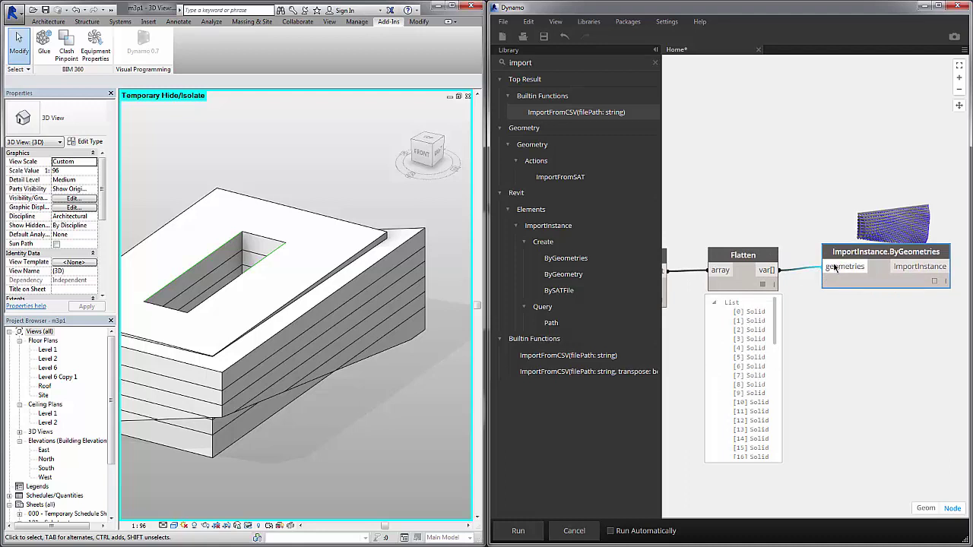
# Run the graph to import the waffle solids into Revit and inspect them up close in the 3D view.
pyautogui.moveTo(887, 209); pyautogui.dragTo(883, 199, button='middle')
pyautogui.scroll(-5, 870, 258)
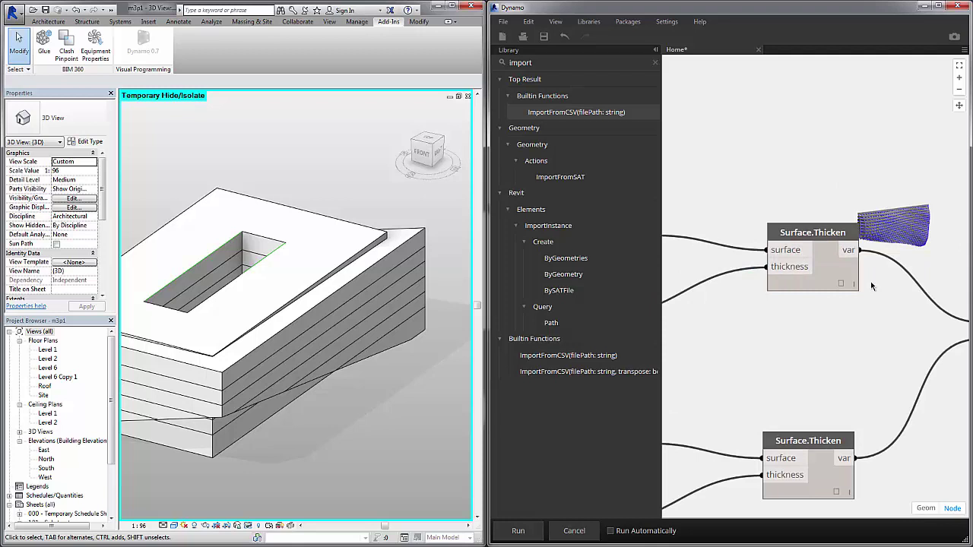
pyautogui.scroll(5, 809, 273)
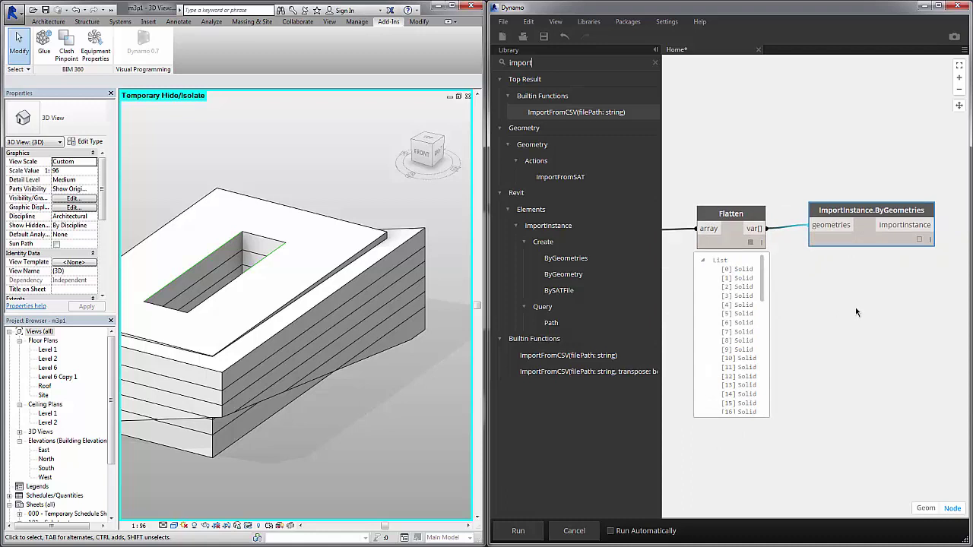
pyautogui.click(517, 532)
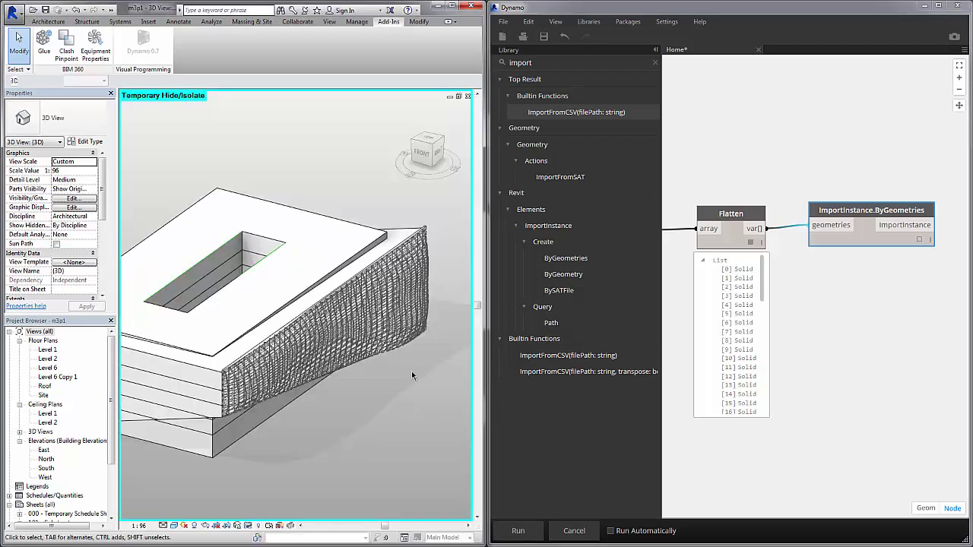
pyautogui.scroll(3, 288, 343)
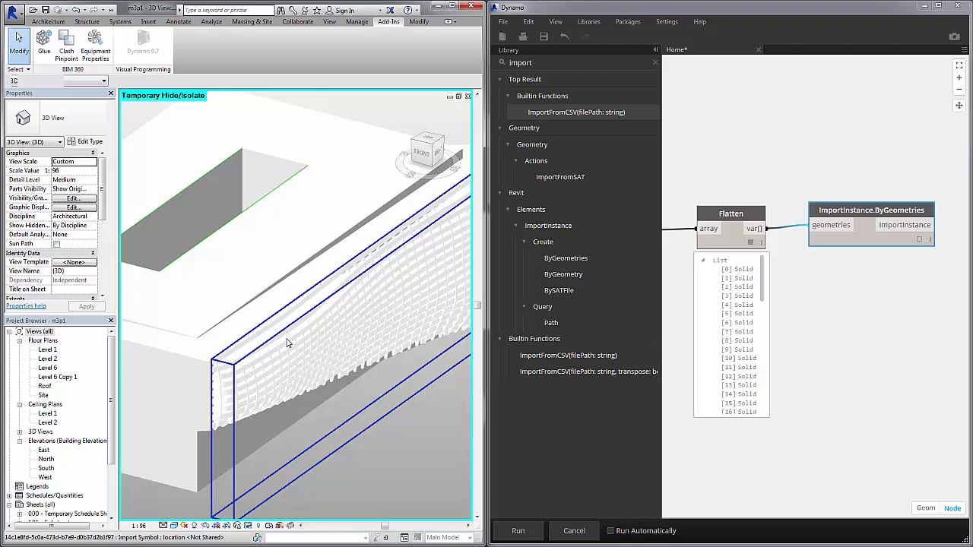
pyautogui.scroll(2, 288, 343)
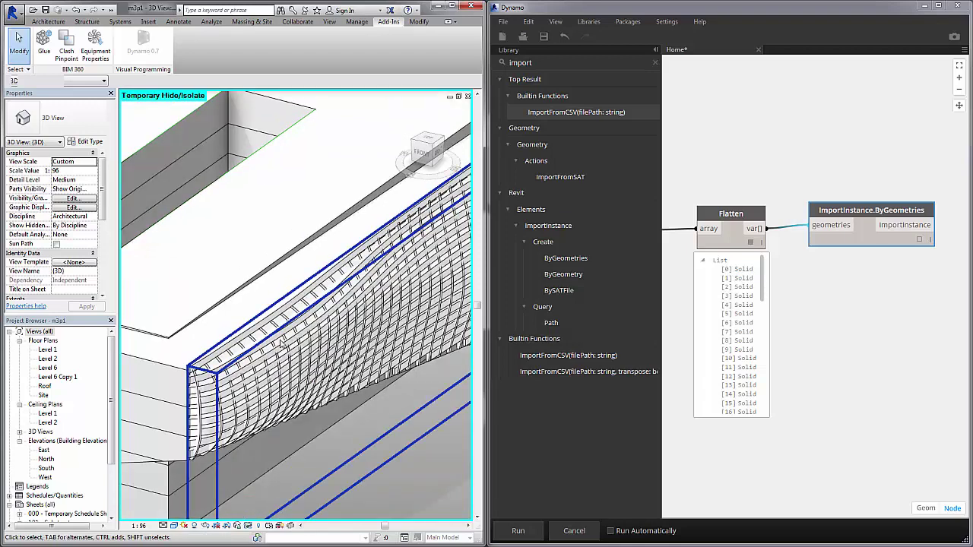
# Select the imported waffle geometry in the Revit 3D view and delete it.
pyautogui.click(252, 424)
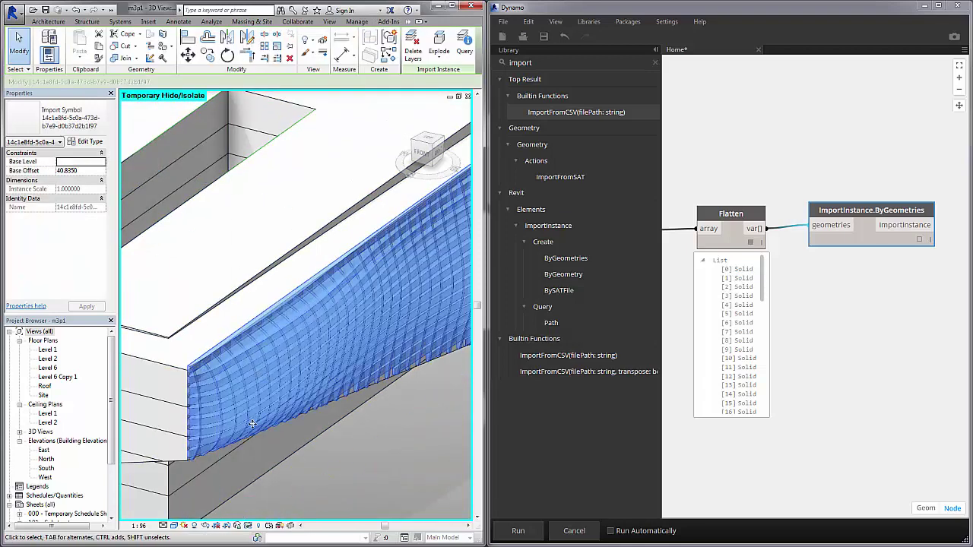
pyautogui.keyDown('shift'); pyautogui.moveTo(252, 424); pyautogui.dragTo(448, 393, button='middle'); pyautogui.keyUp('shift')
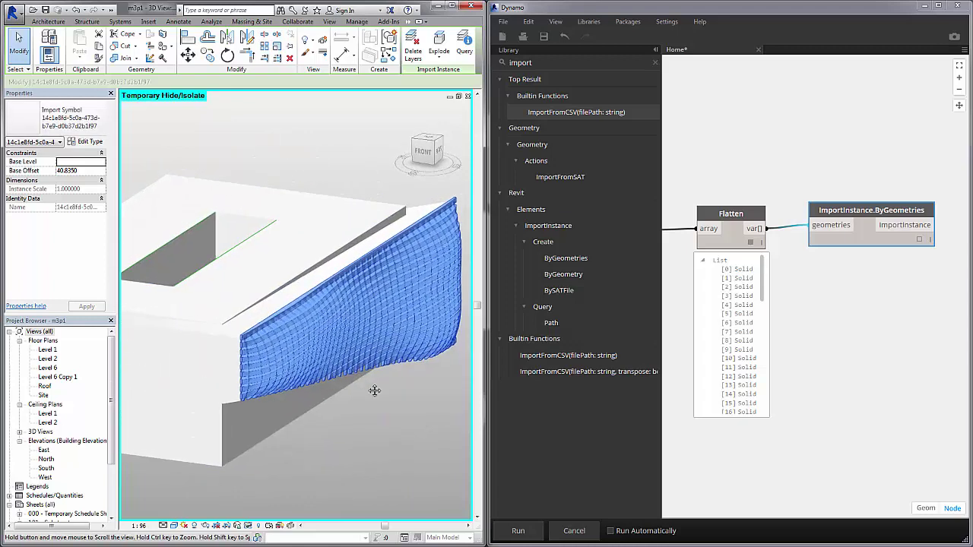
pyautogui.press('Delete')
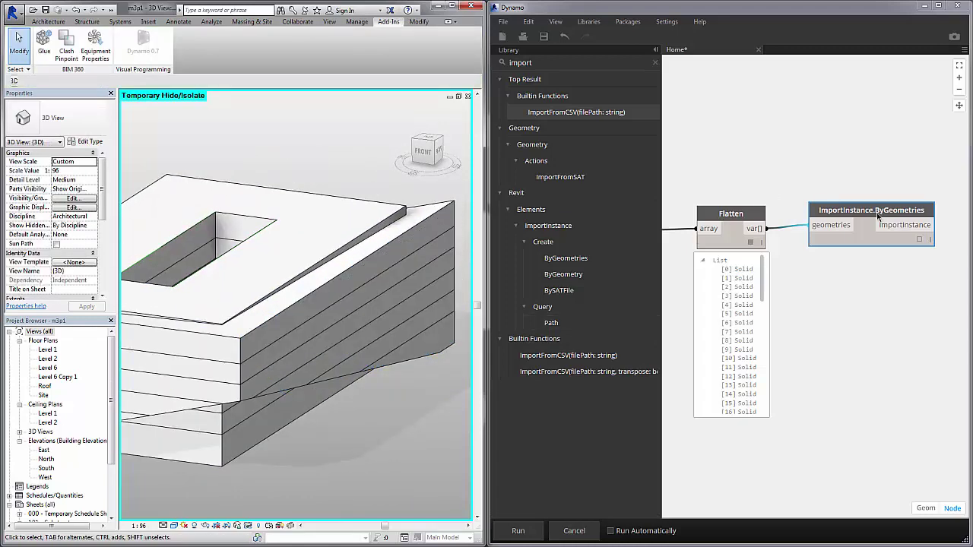
# Replace the ImportInstance.ByGeometries node with ImportInstance.ByGeometry and connect Flatten's var[] output to its geometry input.
pyautogui.moveTo(878, 216)
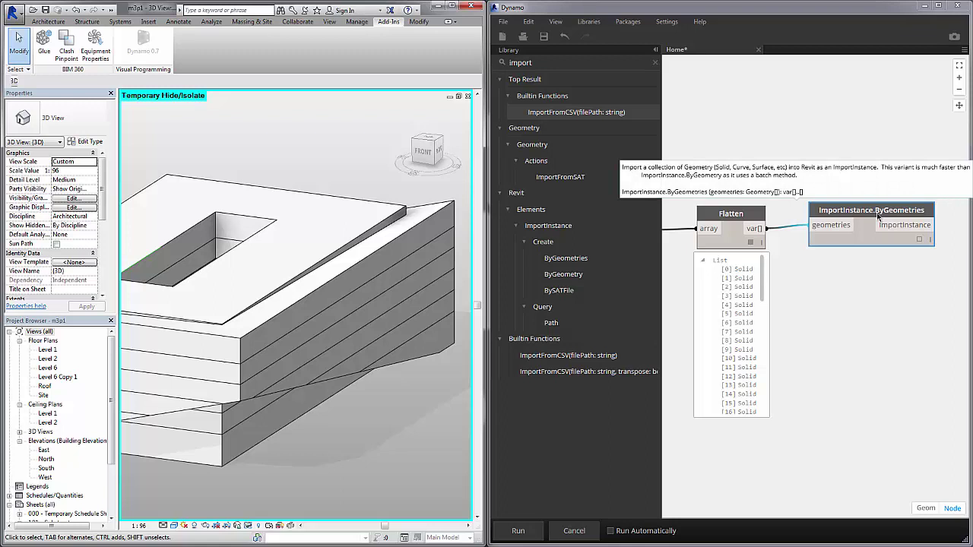
pyautogui.click(568, 281)
pyautogui.moveTo(870, 211); pyautogui.dragTo(867, 185)
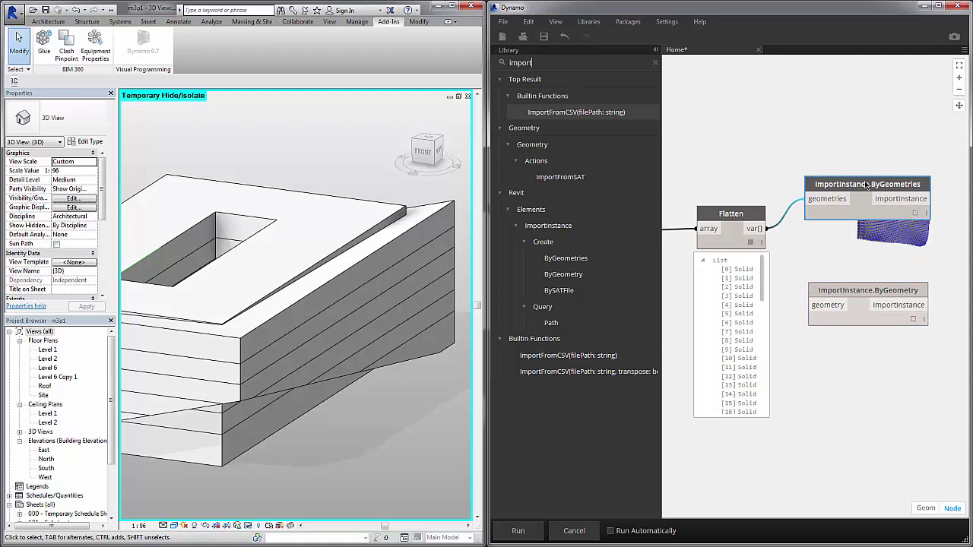
pyautogui.press('Delete')
pyautogui.moveTo(767, 228); pyautogui.dragTo(818, 312)
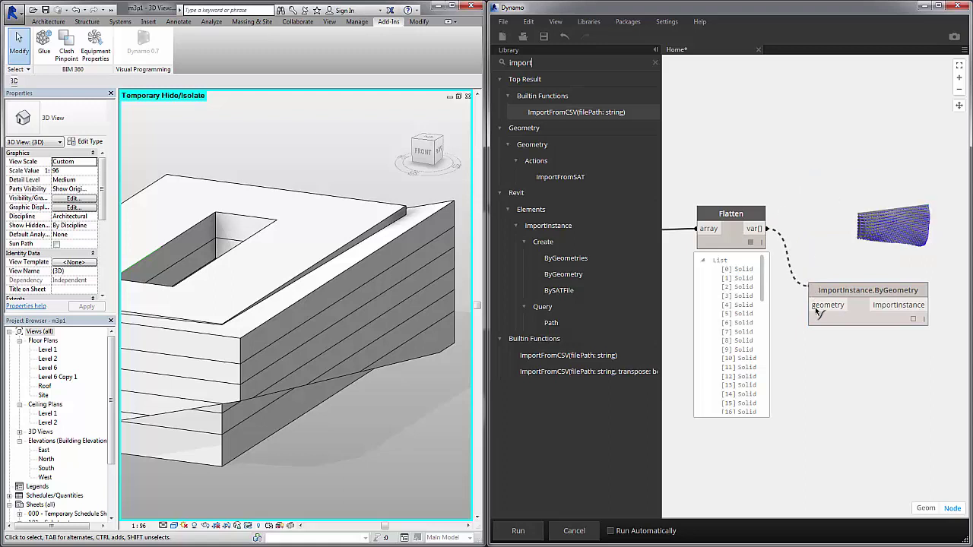
# Connect Flatten's var[] output to the geometry input of ImportInstance.ByGeometry and run the graph to import the solids into Revit.
pyautogui.click(817, 312)
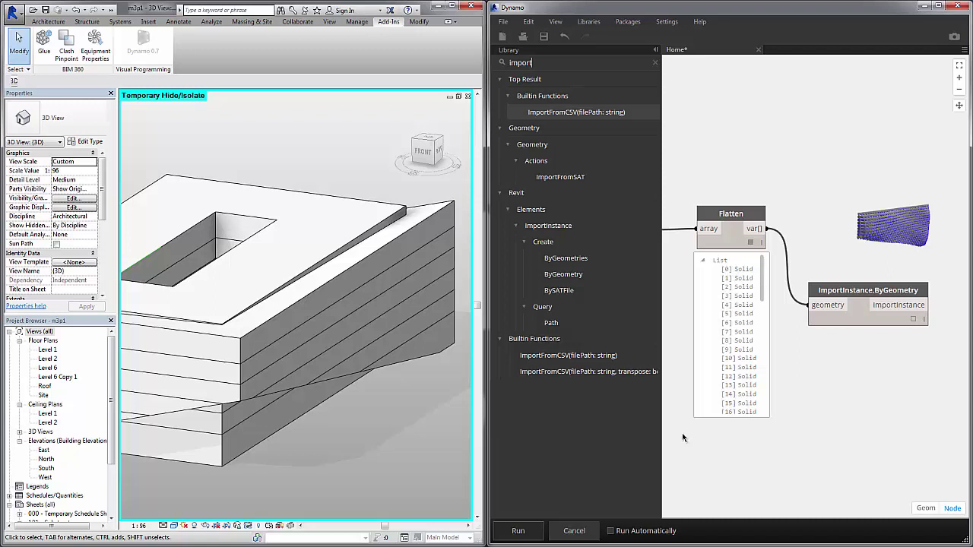
pyautogui.click(342, 447)
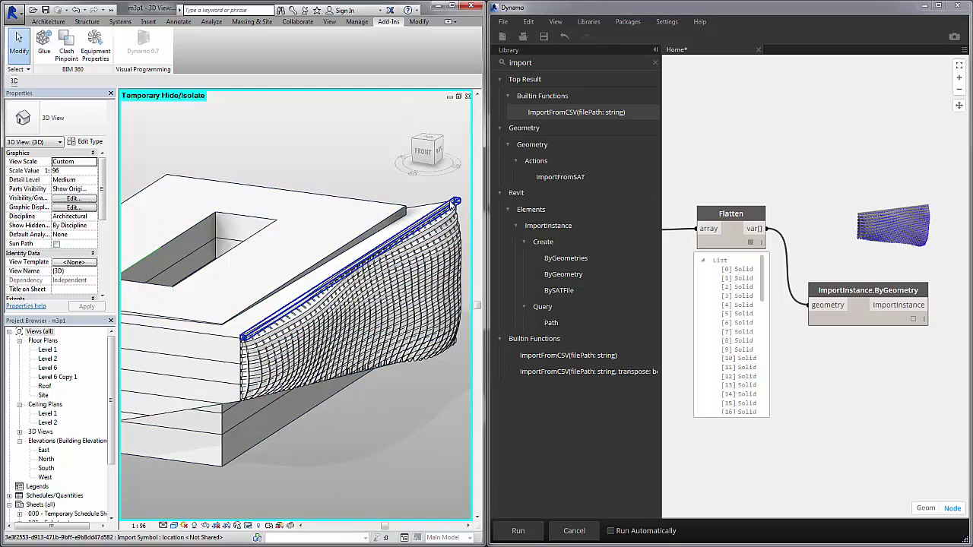
# Select one imported waffle strip in the Revit 3D view to inspect it as an individual import, and view the whole node graph in Dynamo.
pyautogui.click(304, 346)
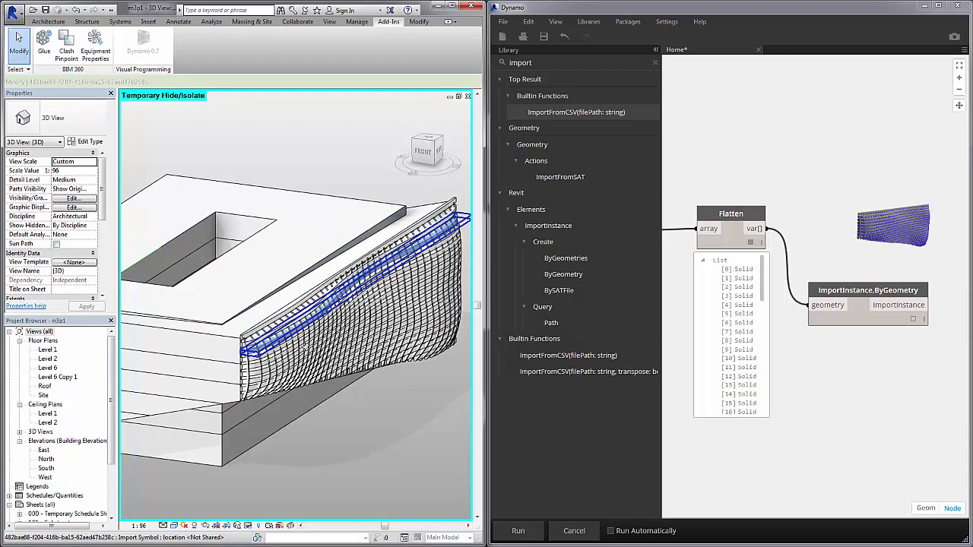
pyautogui.moveTo(329, 346); pyautogui.dragTo(326, 358, button='middle')
pyautogui.scroll(-1, 325, 357)
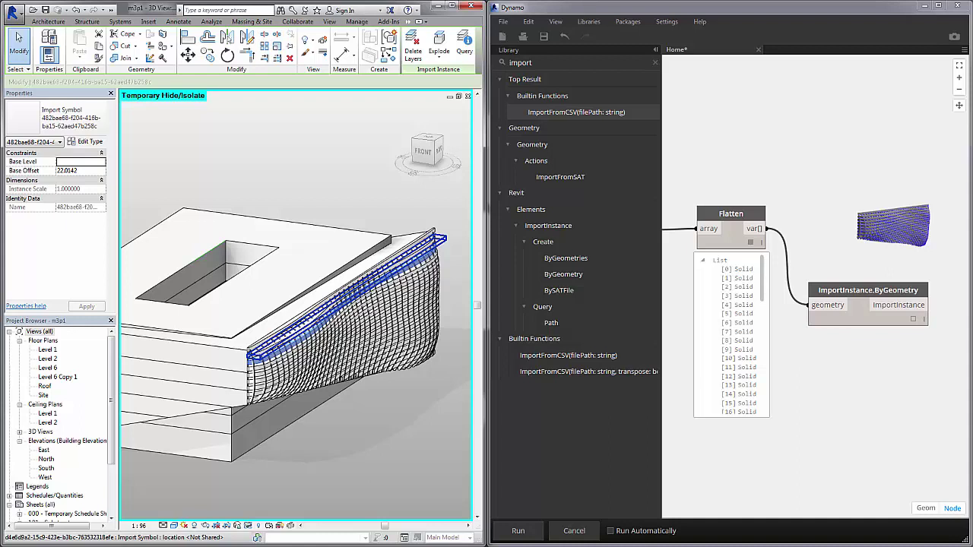
pyautogui.click(877, 141)
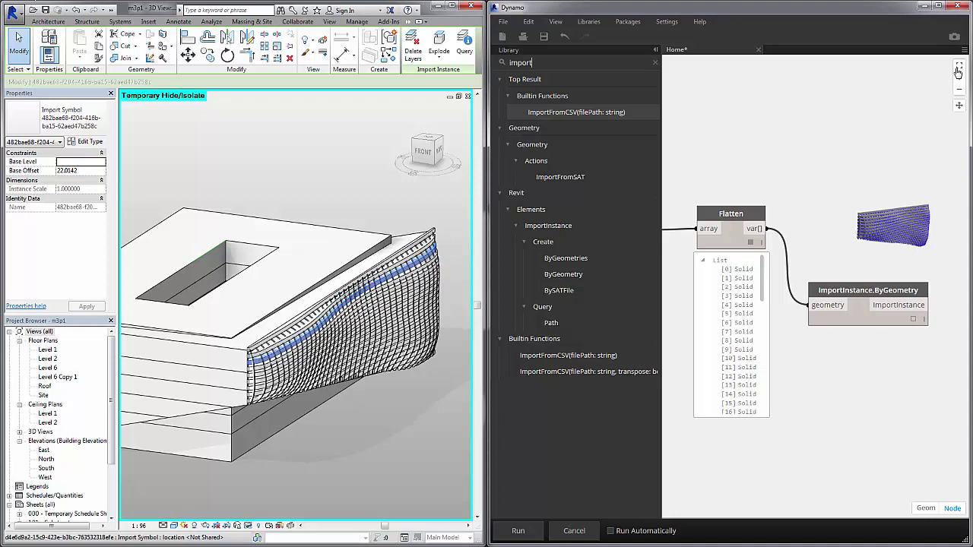
pyautogui.click(959, 68)
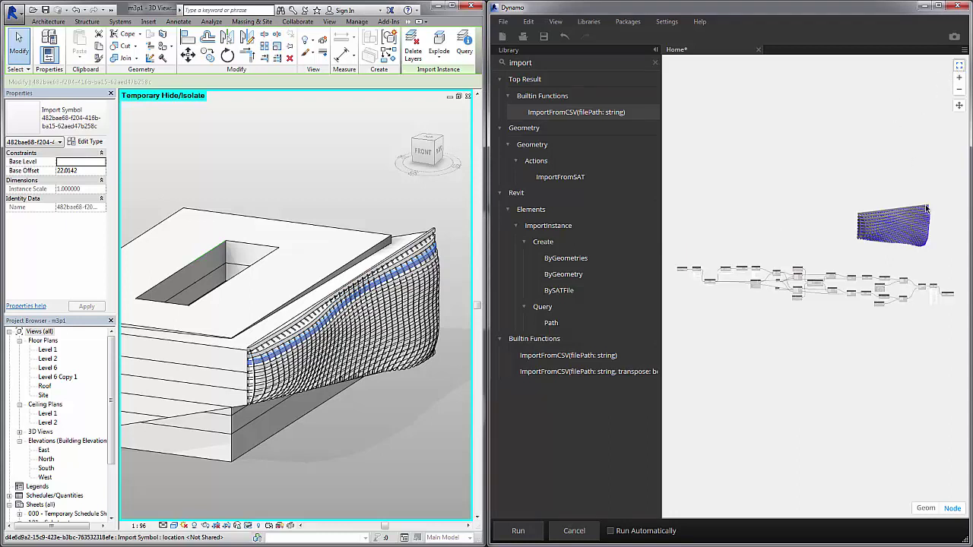